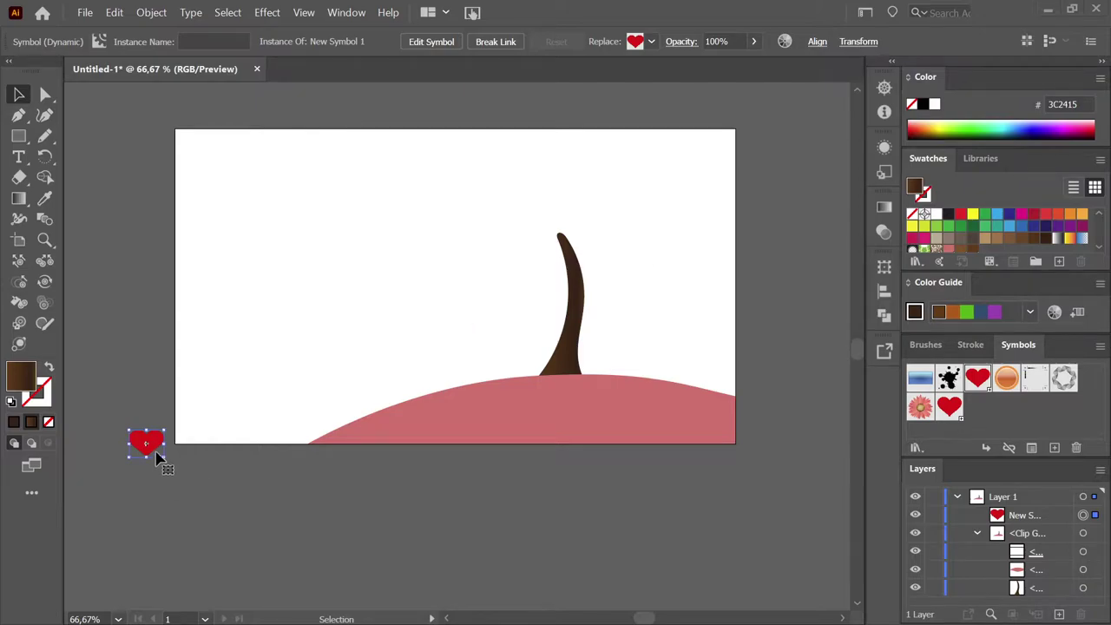
- Drag the red heart symbol up beside the artboard's top-left edge, then open File > Place
left_click_drag(157, 445, 136, 204)
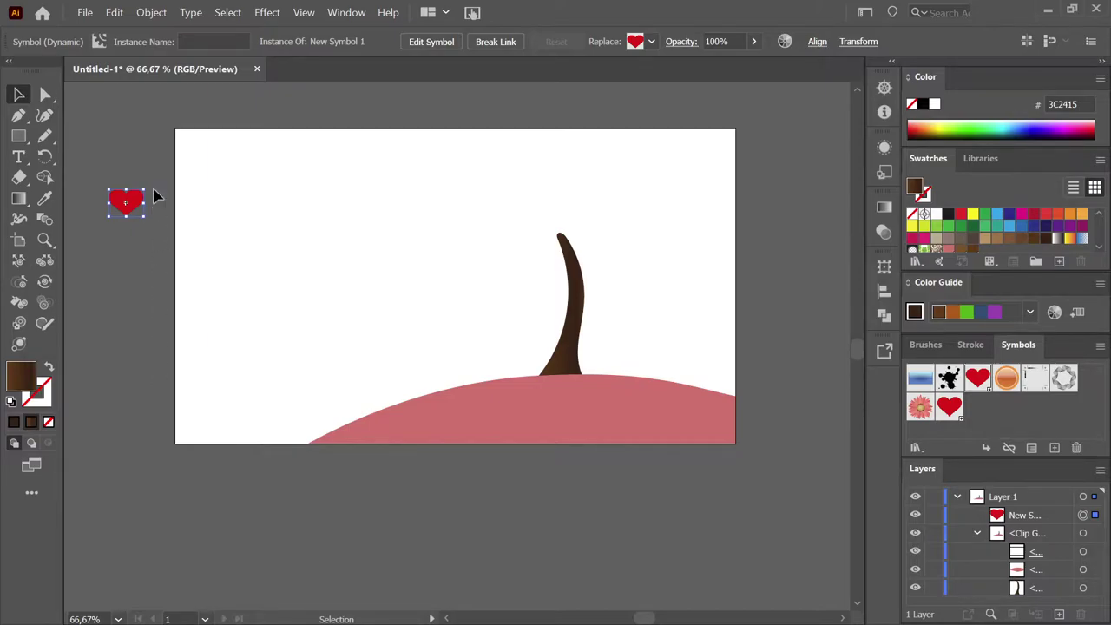
left_click(113, 12)
mouse_move(85, 12)
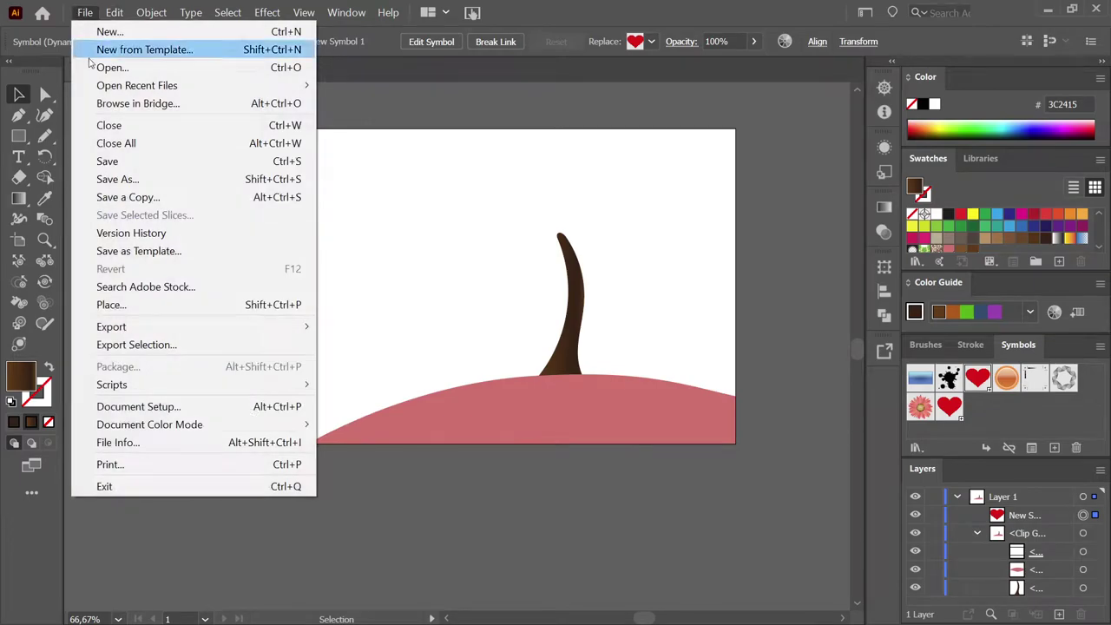
left_click(152, 304)
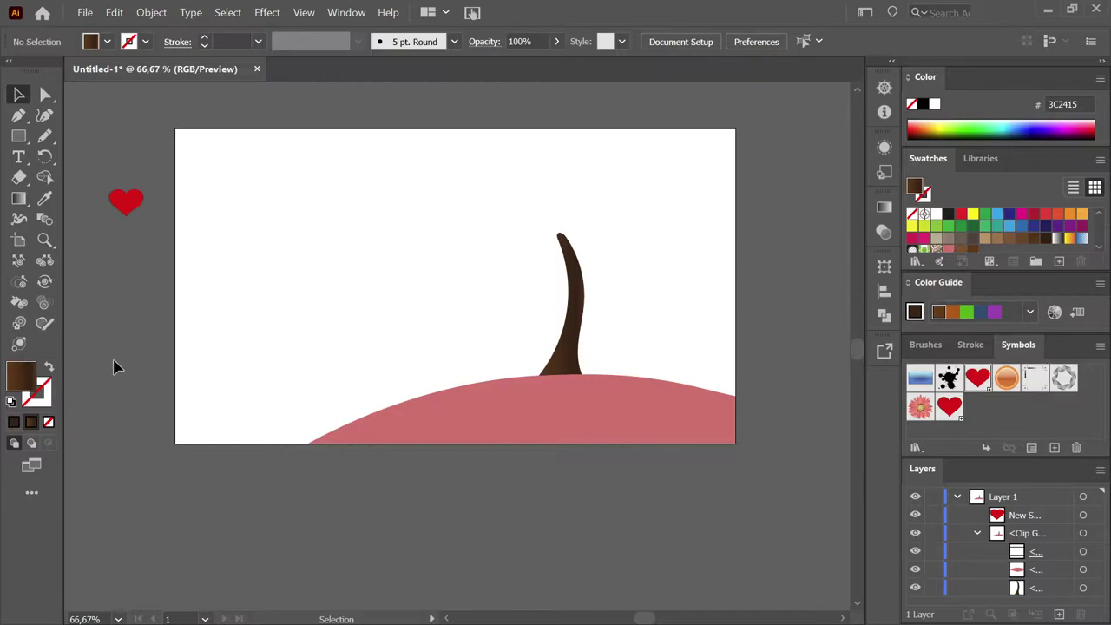
- Add the Join Tool to the toolbar from Edit Toolbar, then pick the Symbol Sprayer Tool
left_click(31, 493)
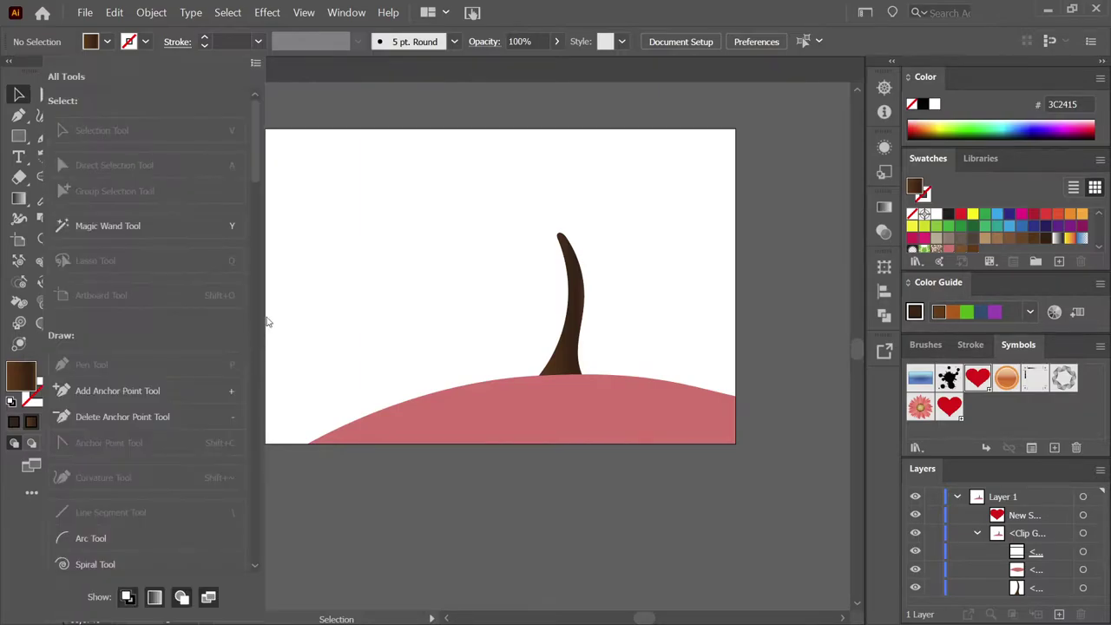
left_click(31, 494)
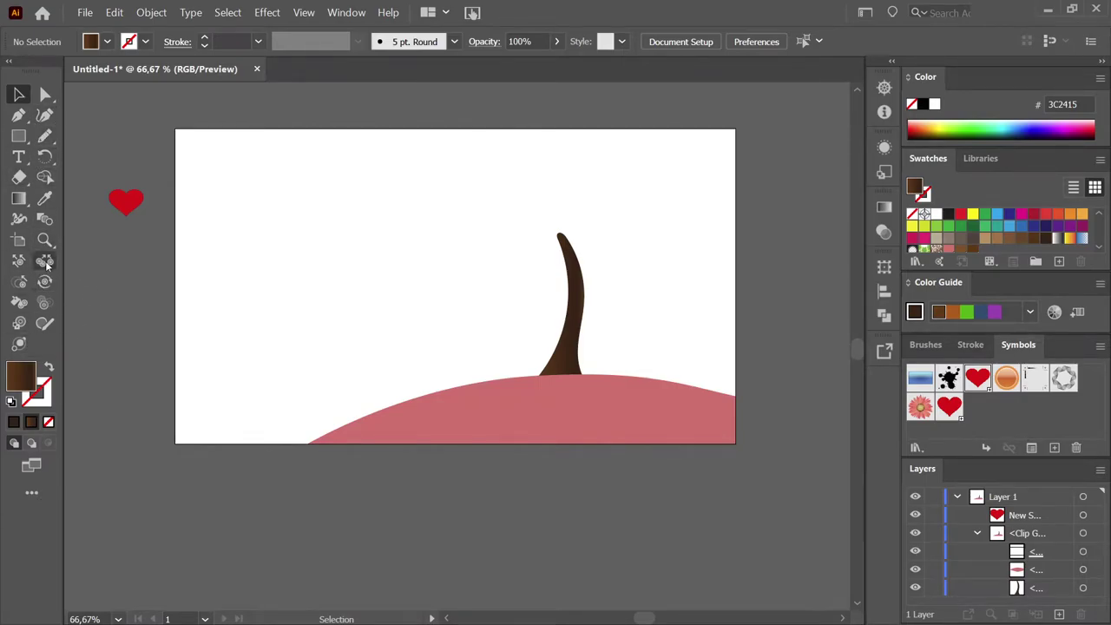
left_click(33, 493)
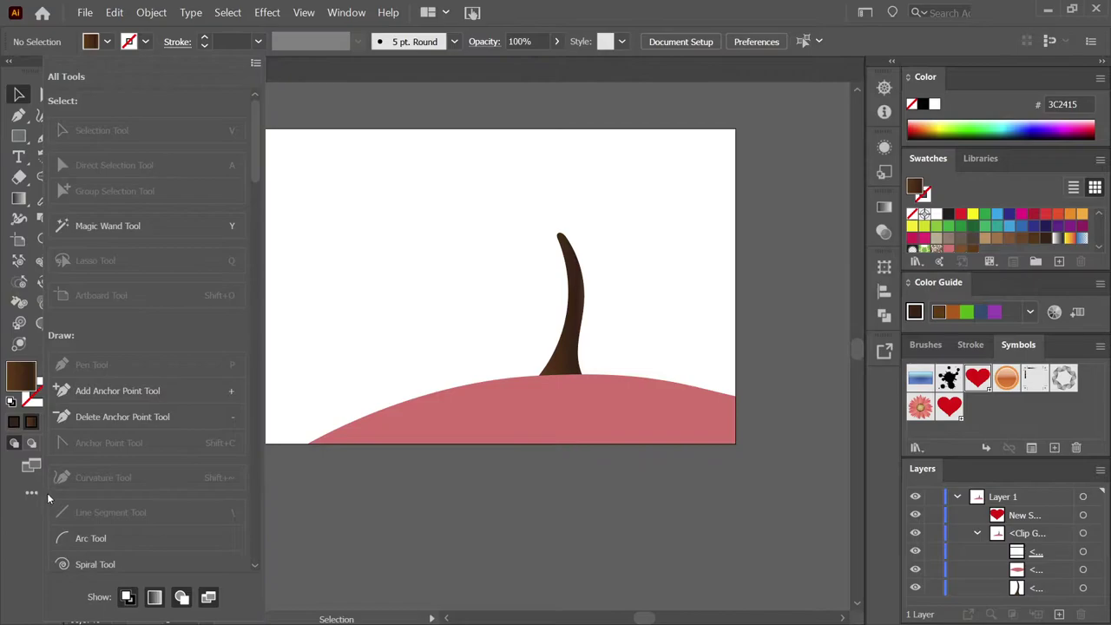
left_click_drag(254, 136, 257, 267)
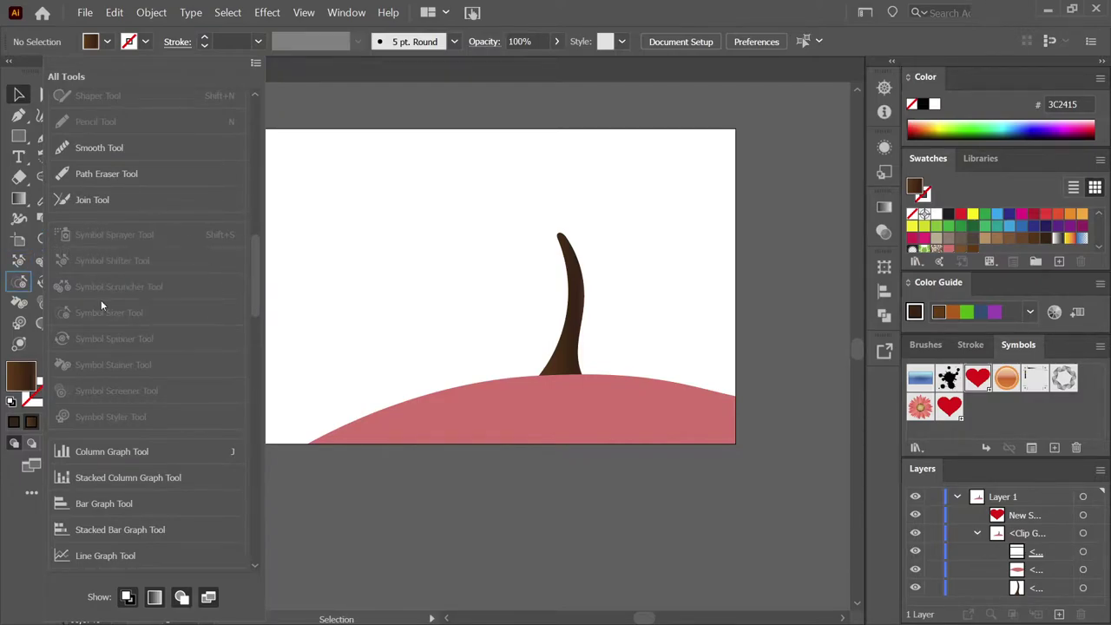
left_click_drag(86, 200, 45, 347)
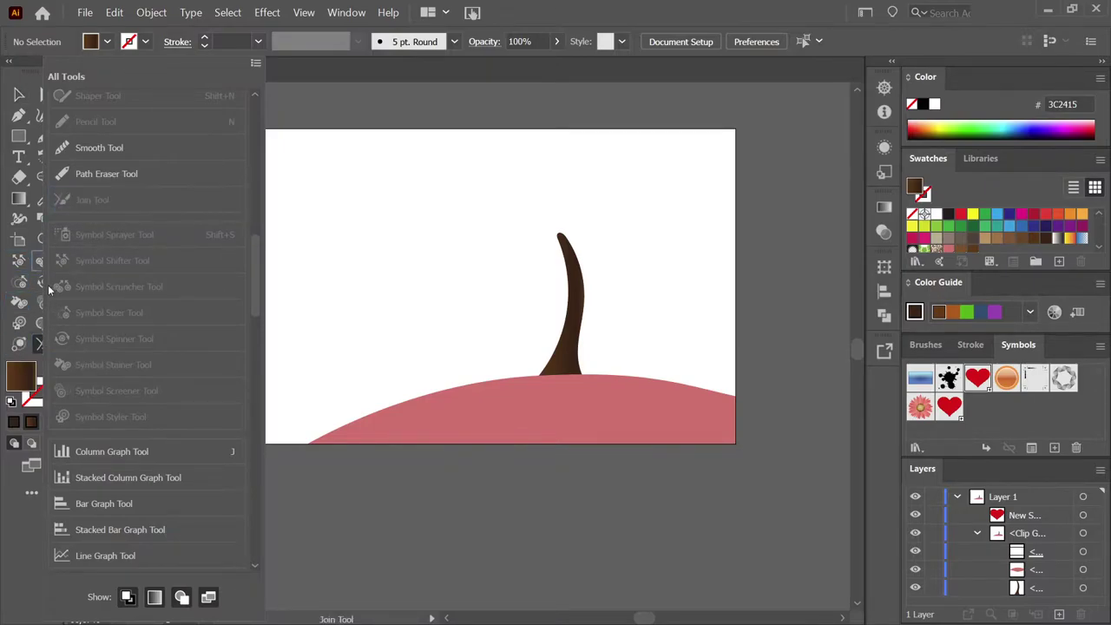
left_click(49, 497)
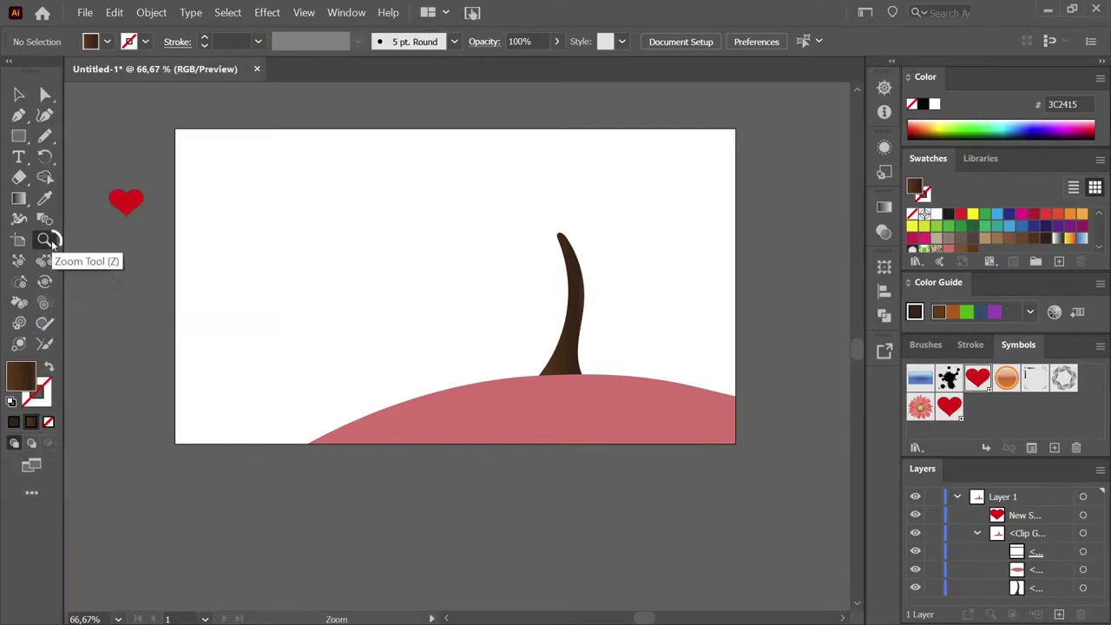
left_click_drag(51, 245, 163, 288)
- Activate the Symbol Sprayer with Shift+S and shrink its brush twice with [
key("shift+s")
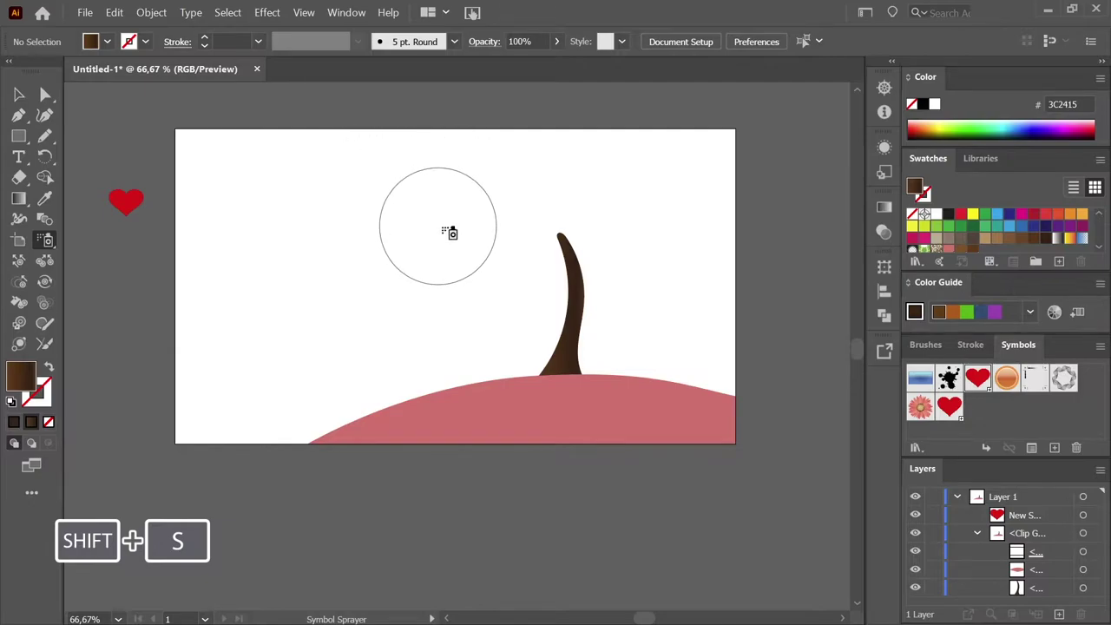
key("bracketleft")
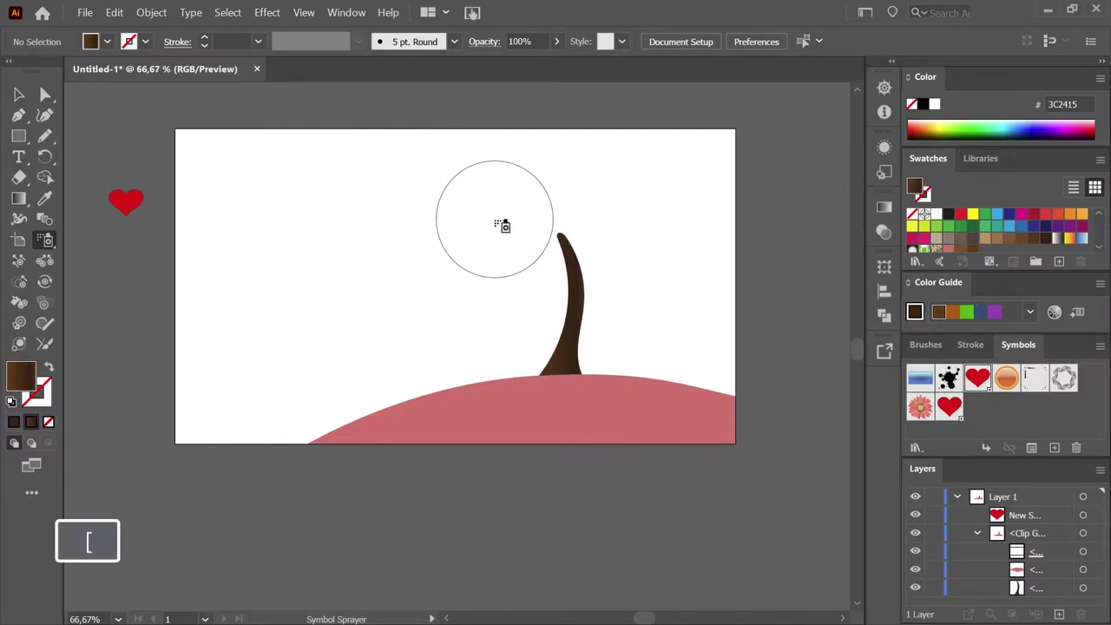
key("bracketleft")
key("bracketleft")
key("bracketleft")
key("bracketleft")
key("bracketleft")
key("bracketleft")
key("bracketleft")
key("bracketleft")
key("bracketleft")
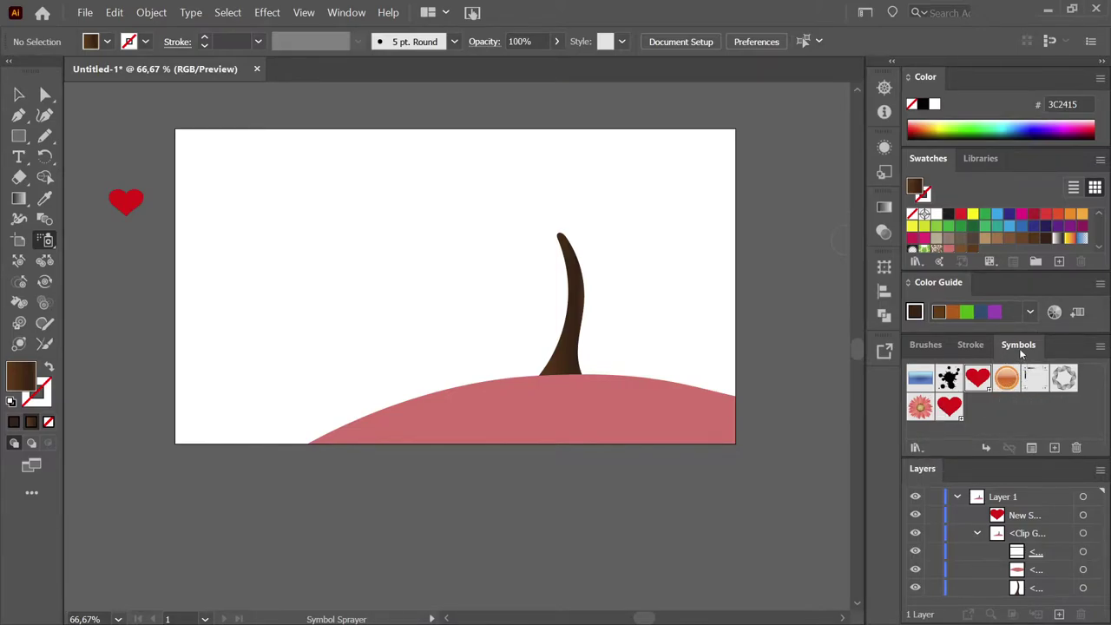
left_click(346, 12)
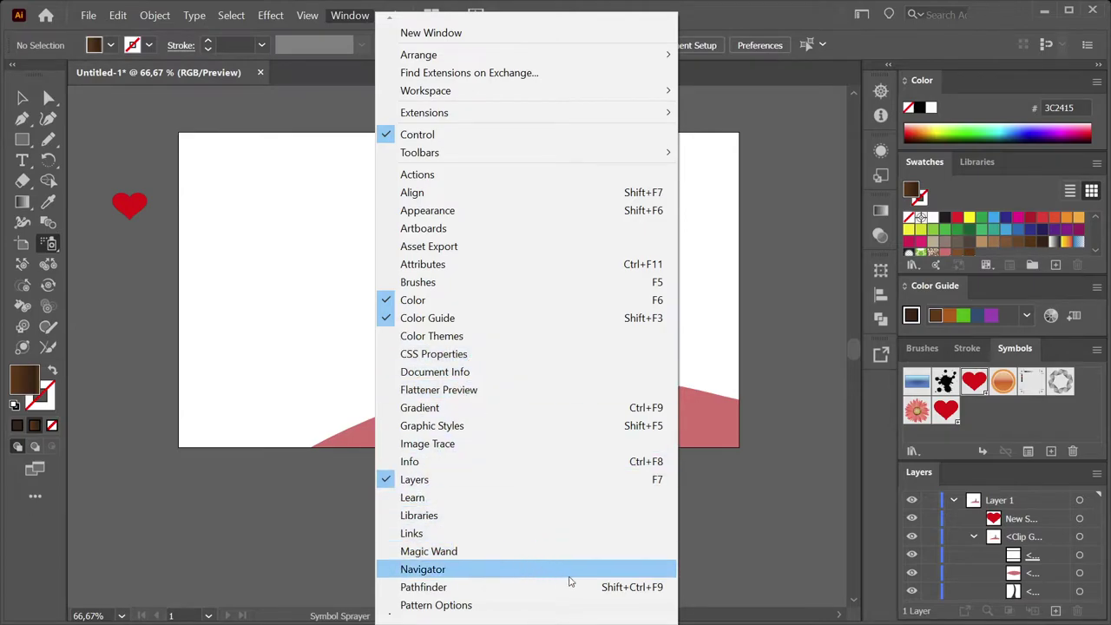
mouse_move(392, 616)
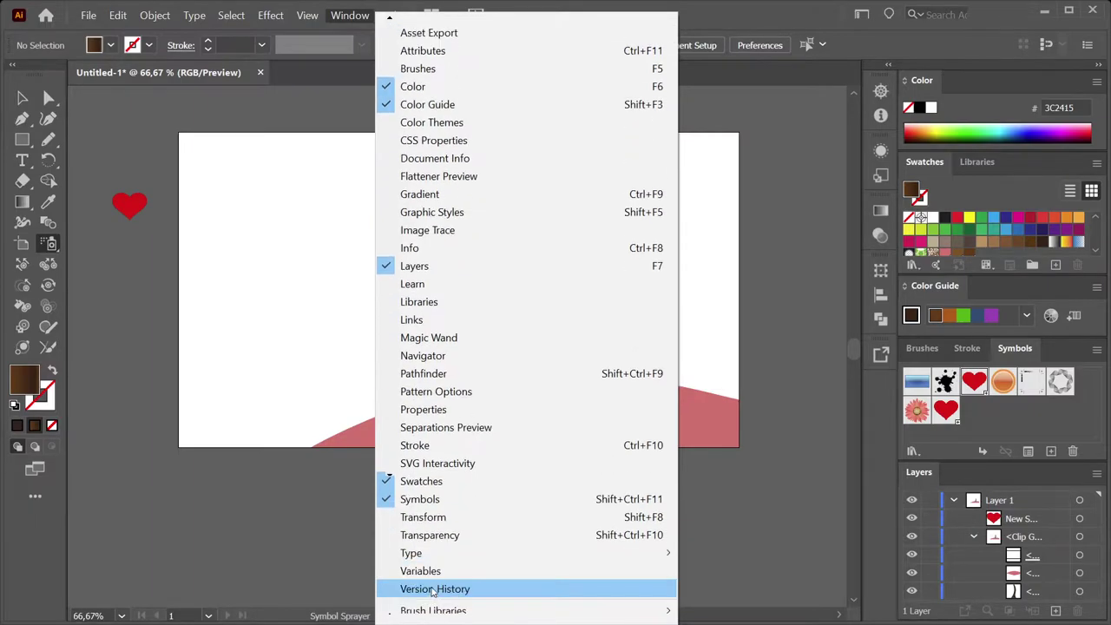
left_click(770, 152)
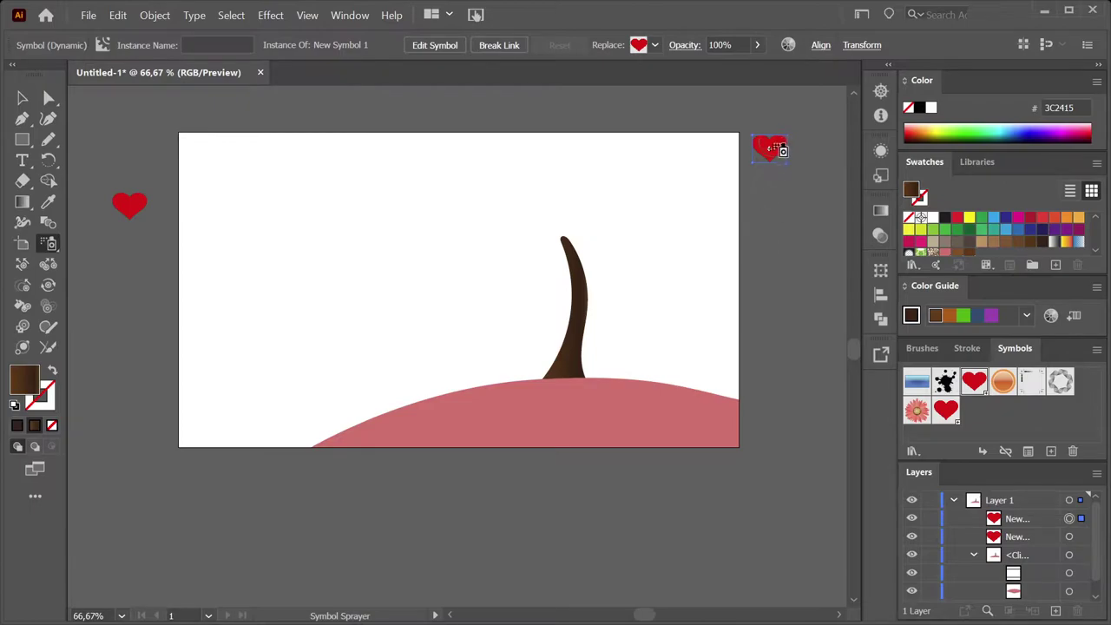
key("Delete")
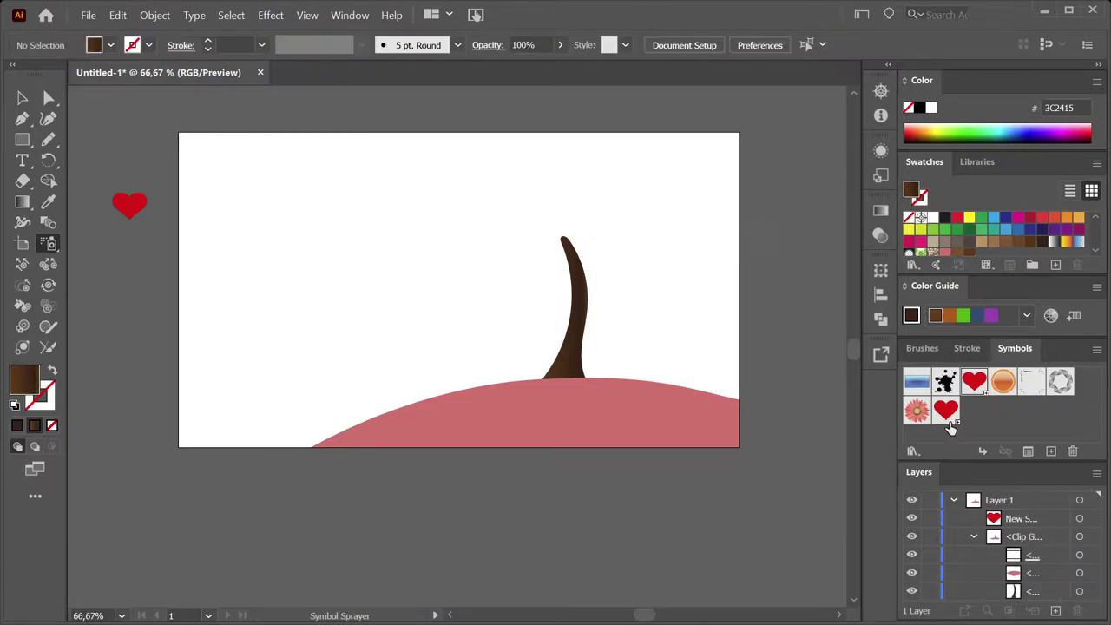
left_click(913, 450)
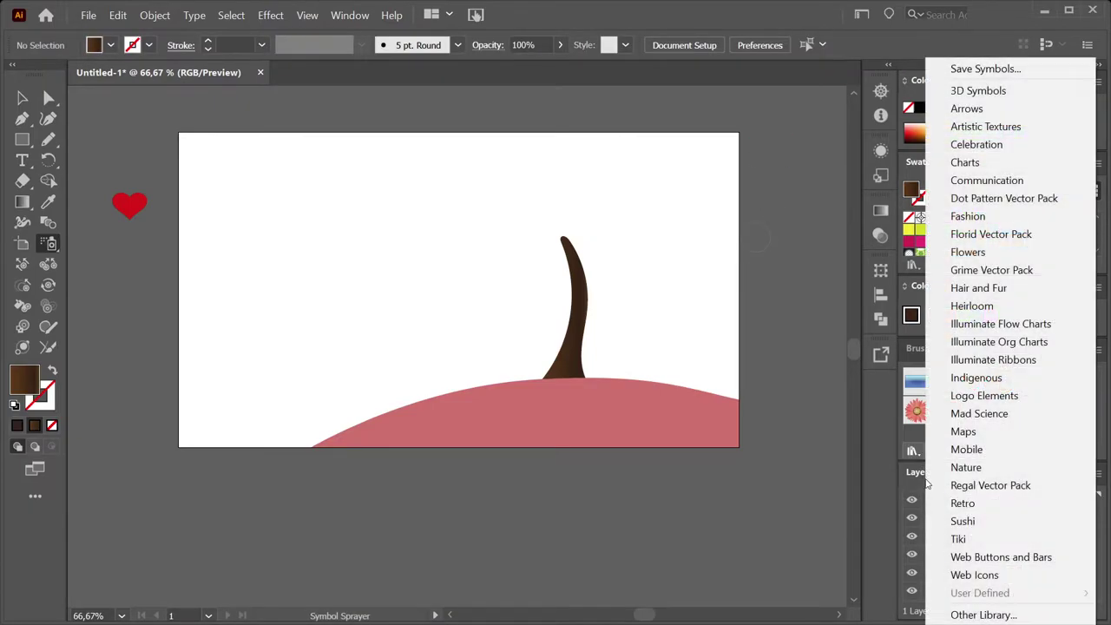
left_click(982, 251)
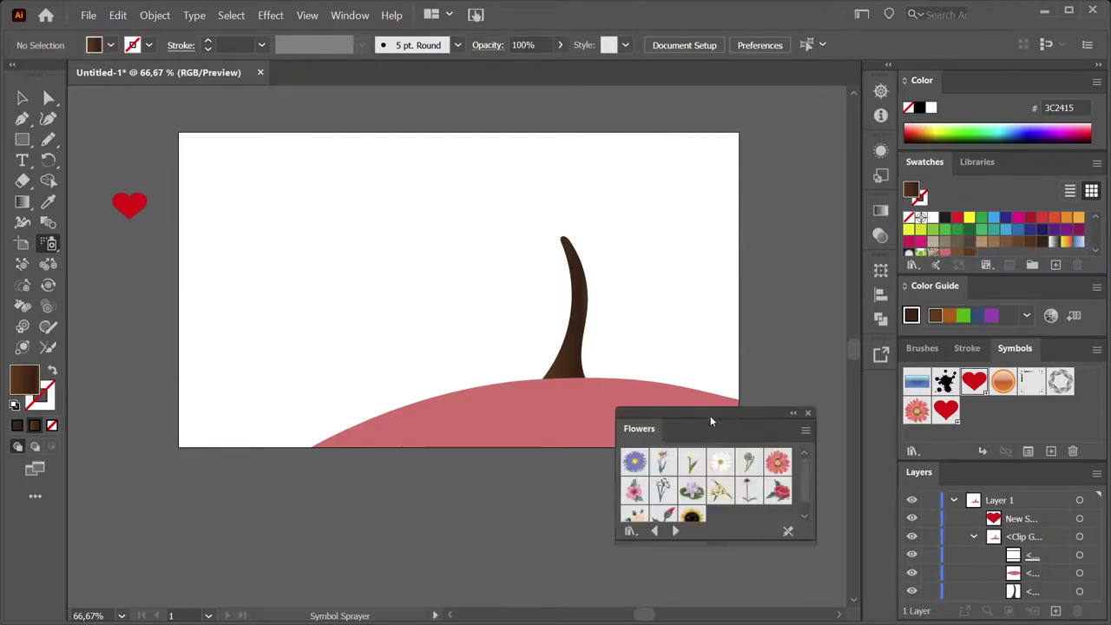
left_click_drag(710, 416, 414, 375)
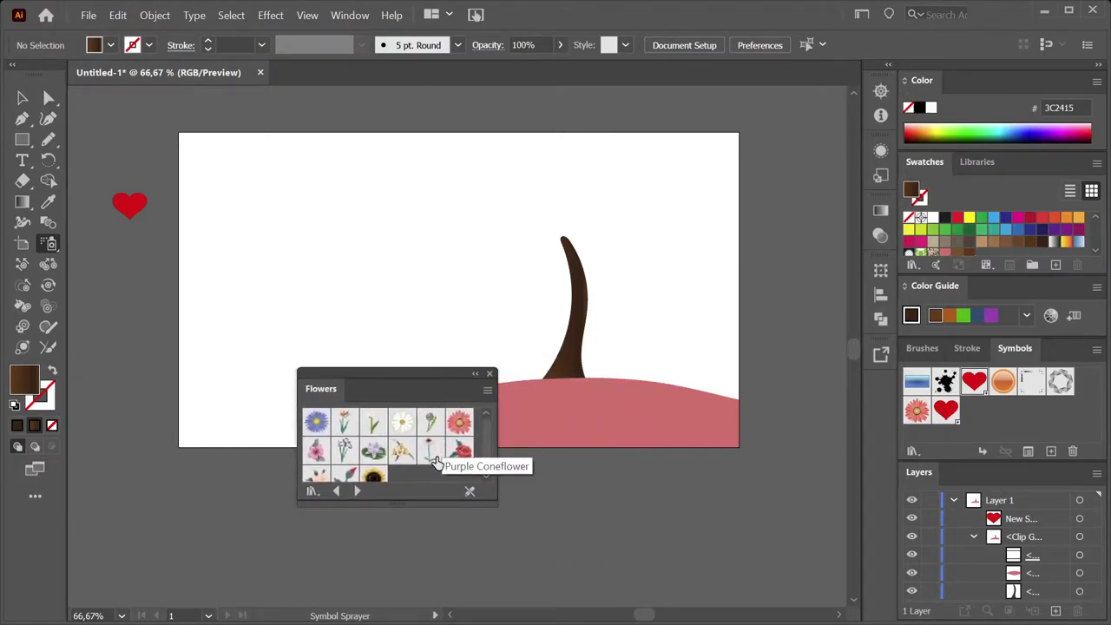
left_click_drag(414, 370, 568, 265)
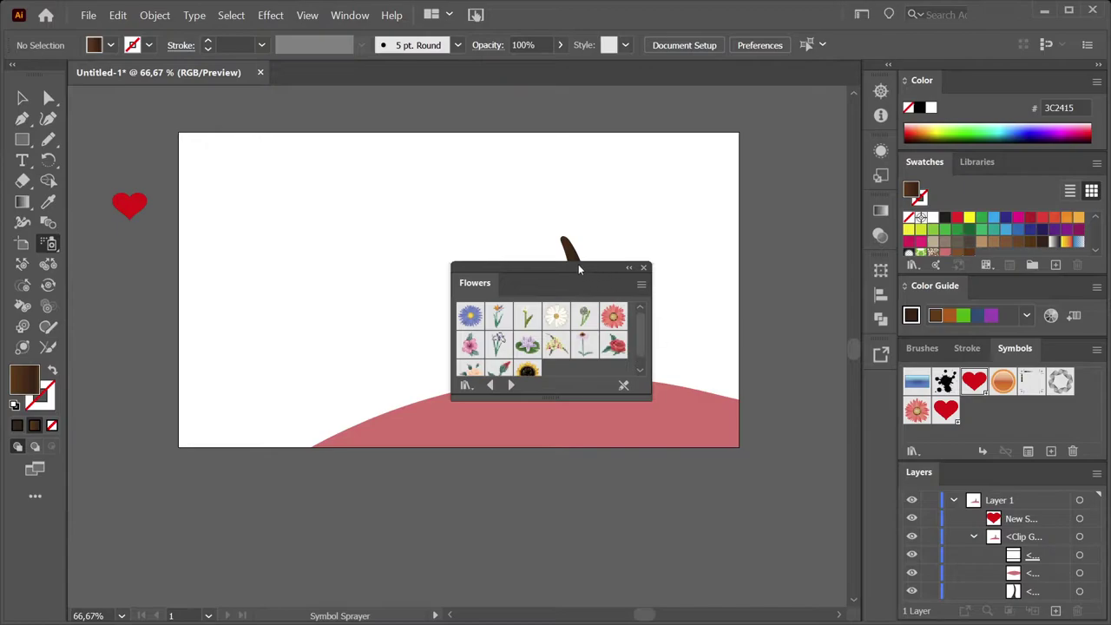
left_click_drag(579, 269, 623, 276)
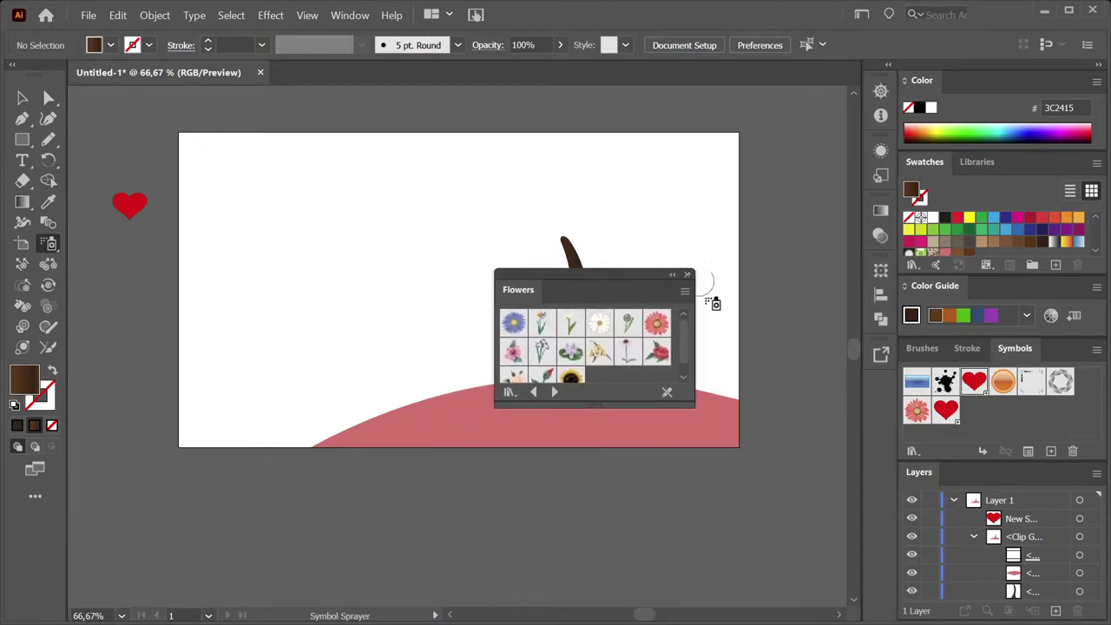
left_click(687, 274)
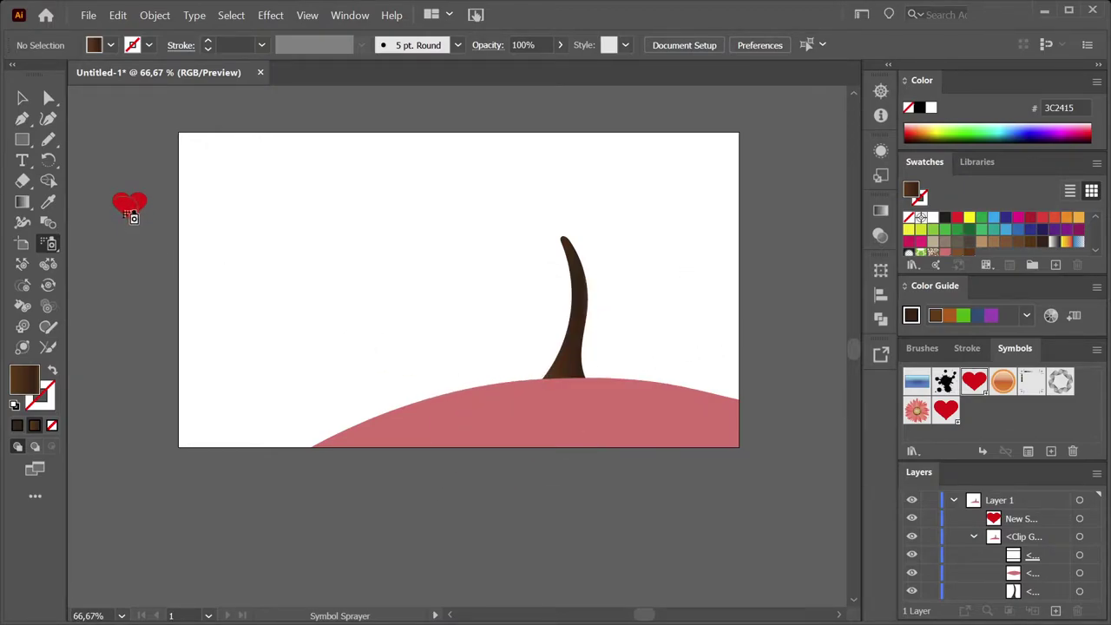
- Drag the heart instance to make a new symbol, cancel Symbol Options, and return to the Symbol Sprayer
left_click(22, 98)
left_click(129, 205)
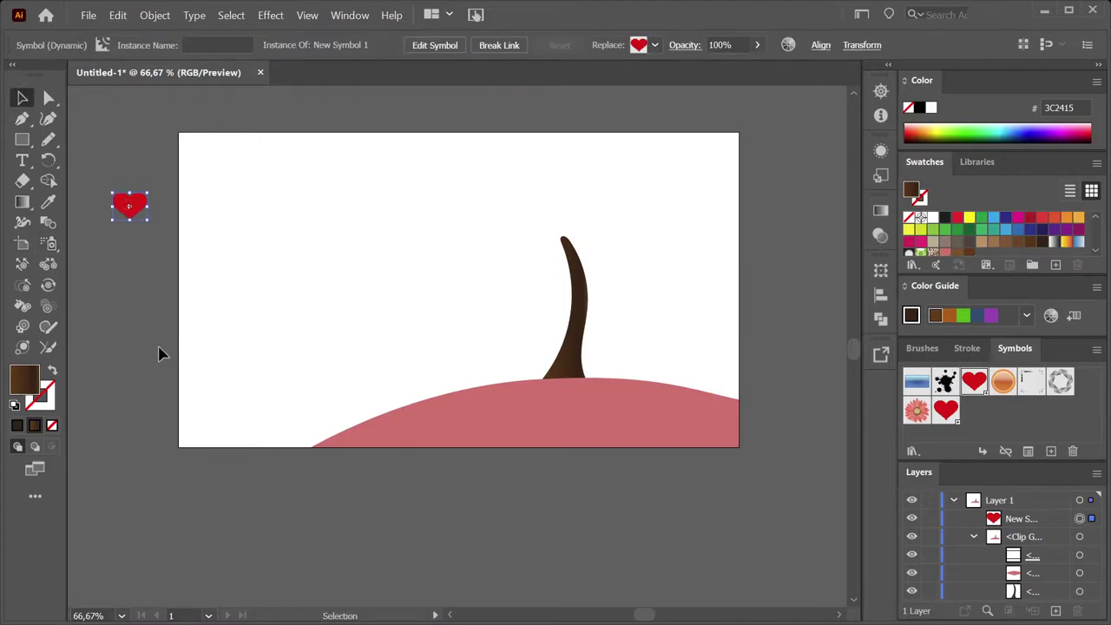
left_click_drag(130, 206, 987, 421)
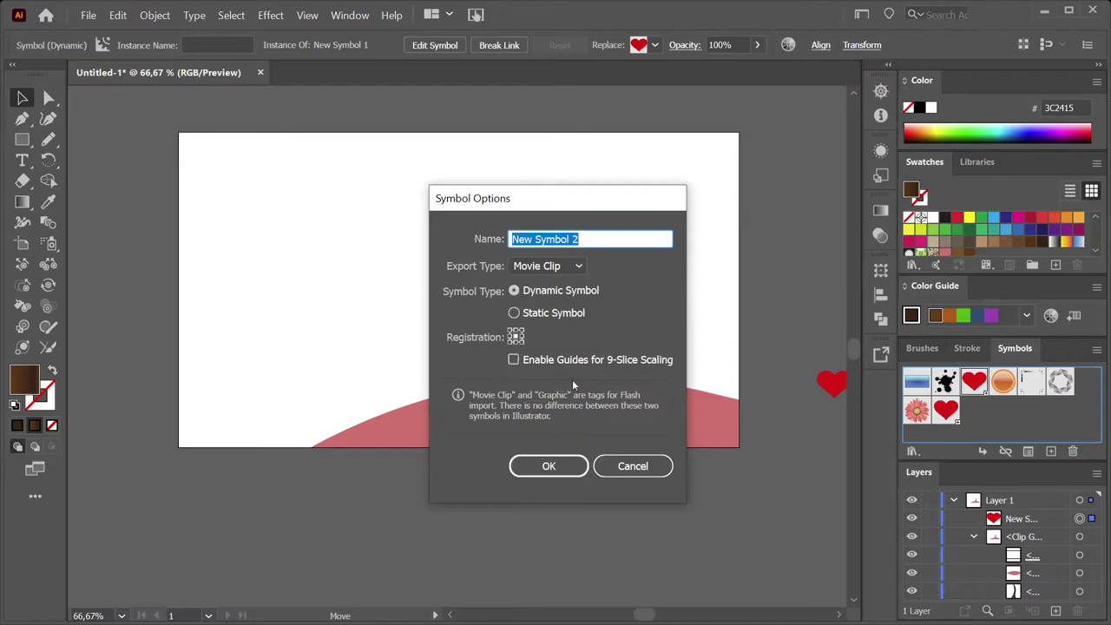
left_click(633, 466)
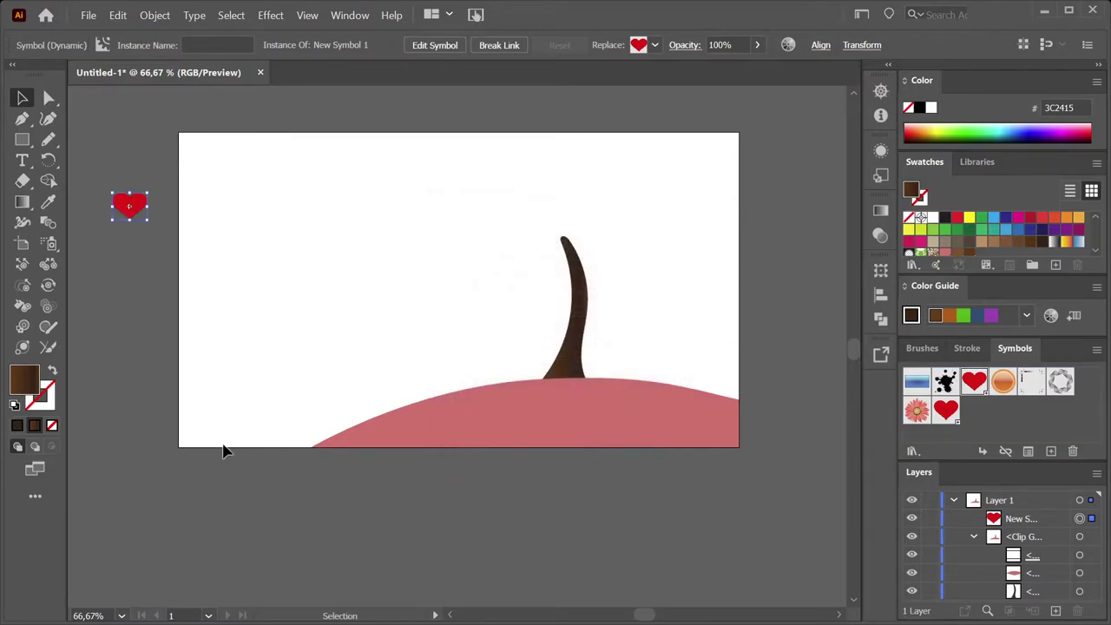
left_click(51, 244)
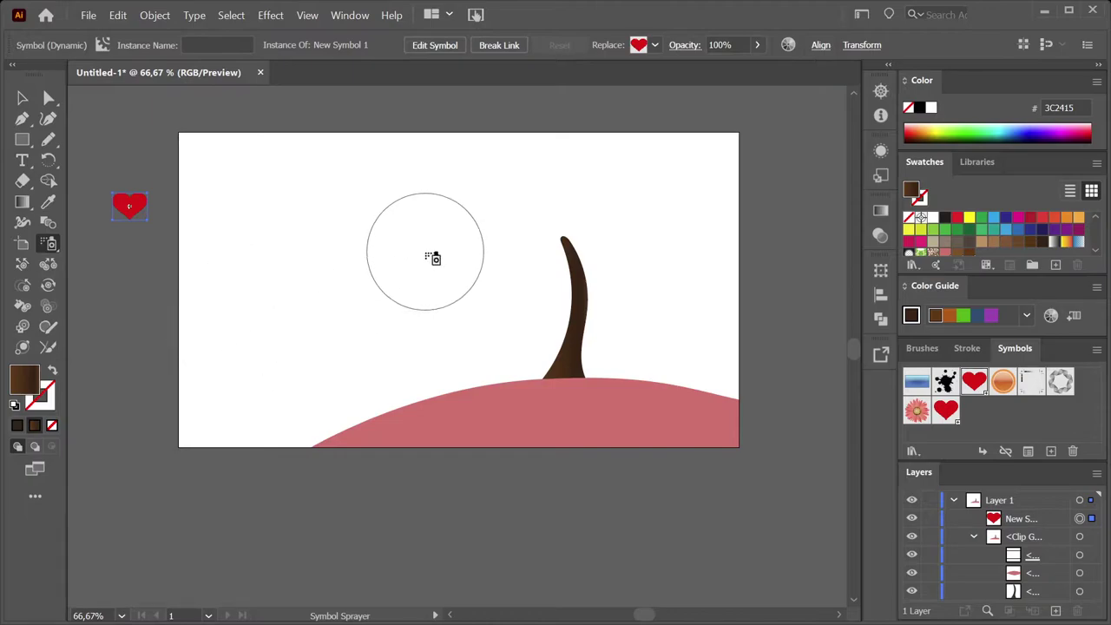
- With a smaller brush, spray hearts into a crown above the trunk, leftward, and along the hill
key("bracketleft")
key("bracketleft")
key("bracketleft")
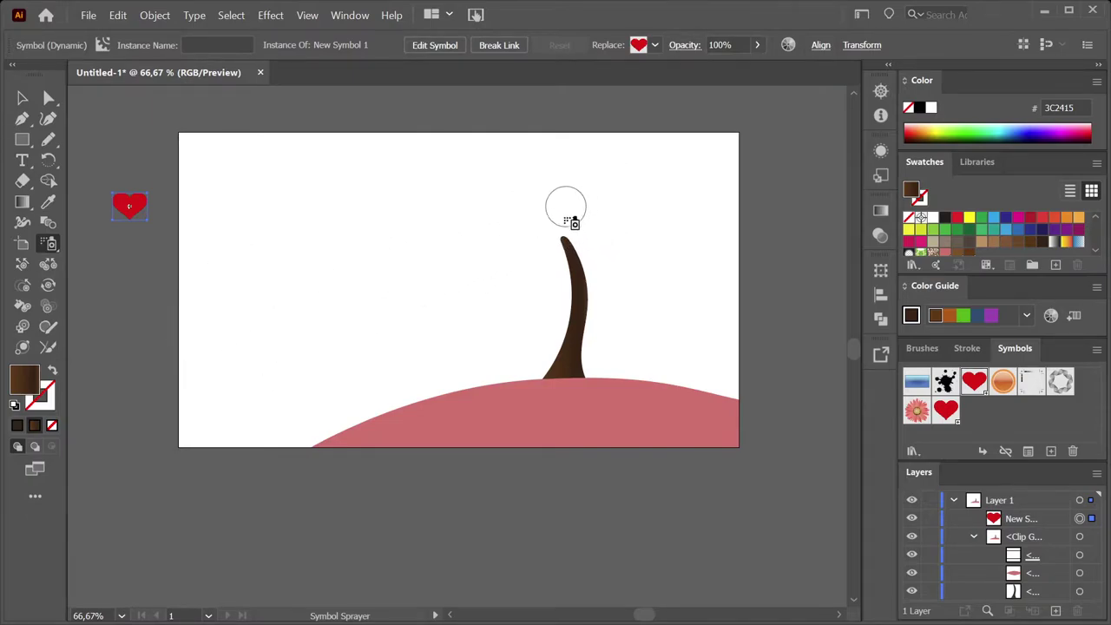
mouse_move(580, 195)
left_mouse_down()
mouse_move(545, 189)
mouse_move(574, 245)
mouse_move(544, 215)
mouse_move(523, 250)
mouse_move(562, 245)
mouse_move(553, 206)
mouse_move(558, 239)
mouse_move(602, 242)
mouse_move(591, 228)
mouse_move(655, 270)
left_mouse_up()
mouse_move(521, 315)
left_mouse_down()
mouse_move(503, 309)
mouse_move(279, 385)
left_mouse_up()
mouse_move(472, 368)
left_mouse_down()
mouse_move(497, 383)
mouse_move(610, 367)
left_mouse_up()
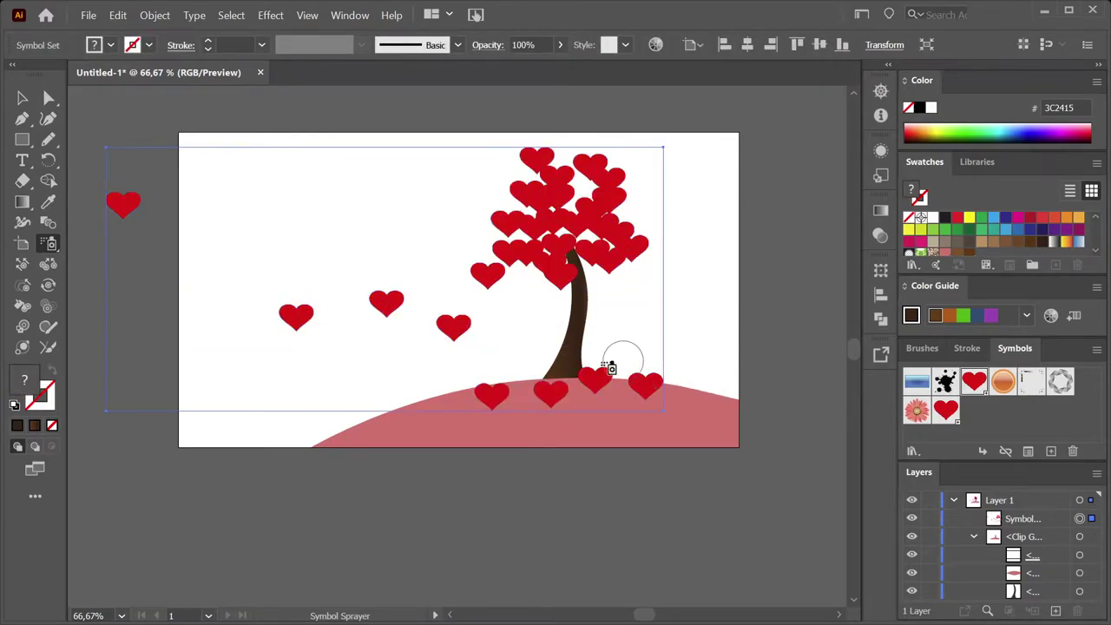
mouse_move(630, 204)
left_mouse_down()
mouse_move(607, 185)
mouse_move(668, 206)
mouse_move(566, 188)
mouse_move(656, 239)
mouse_move(661, 193)
mouse_move(642, 231)
mouse_move(662, 204)
left_mouse_up()
mouse_move(518, 183)
left_mouse_down()
mouse_move(495, 174)
mouse_move(460, 186)
mouse_move(469, 165)
left_mouse_up()
mouse_move(647, 236)
left_mouse_down()
mouse_move(588, 213)
mouse_move(608, 224)
mouse_move(599, 234)
mouse_move(638, 225)
mouse_move(682, 252)
left_mouse_up()
mouse_move(521, 219)
left_mouse_down()
mouse_move(531, 210)
mouse_move(556, 247)
mouse_move(680, 263)
mouse_move(647, 203)
mouse_move(260, 330)
mouse_move(350, 320)
mouse_move(235, 235)
mouse_move(367, 368)
mouse_move(352, 392)
mouse_move(657, 391)
mouse_move(532, 380)
mouse_move(653, 427)
left_mouse_up()
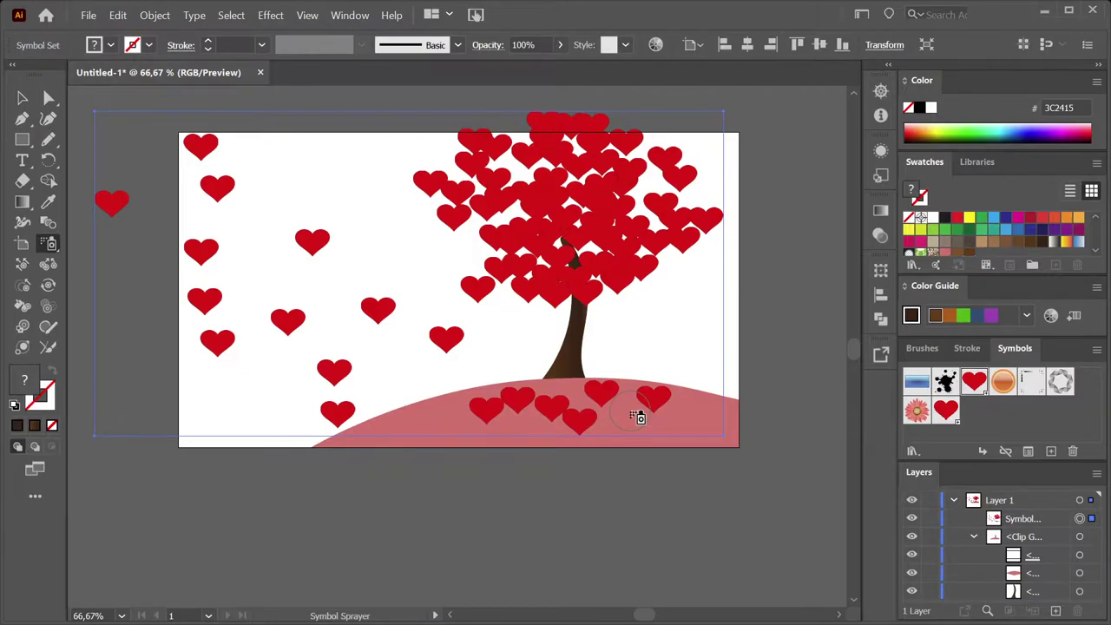
- With the Symbol Sizer, enlarge a floating left heart and Alt-drag to shrink crown and hill hearts
left_click(22, 287)
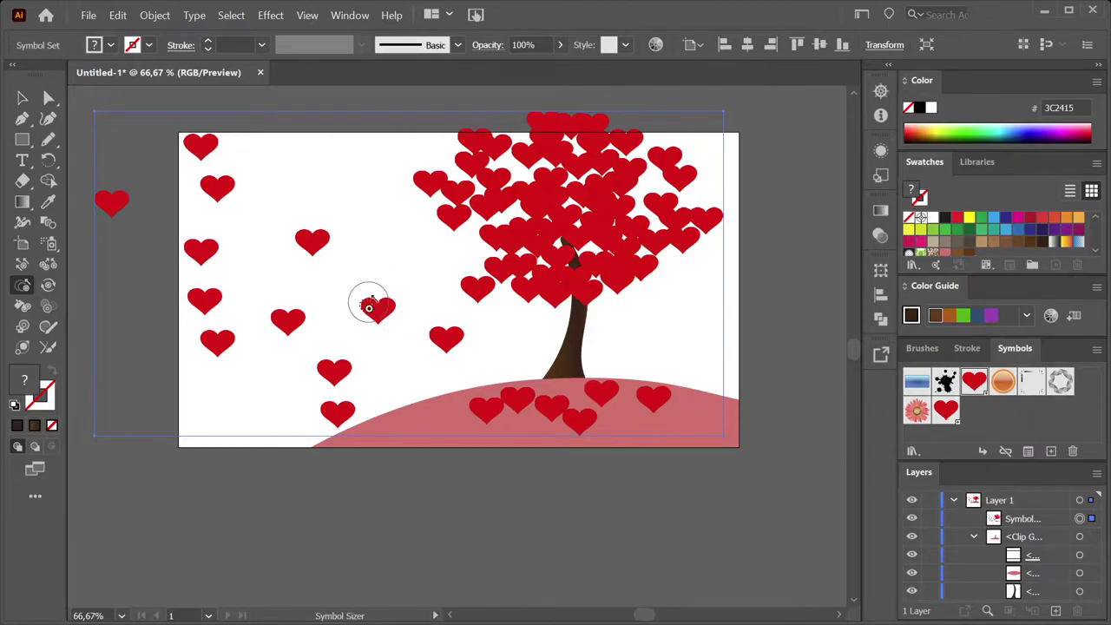
mouse_move(377, 310)
left_mouse_down()
mouse_move(408, 326)
mouse_move(377, 307)
mouse_move(354, 248)
mouse_move(313, 240)
left_mouse_up()
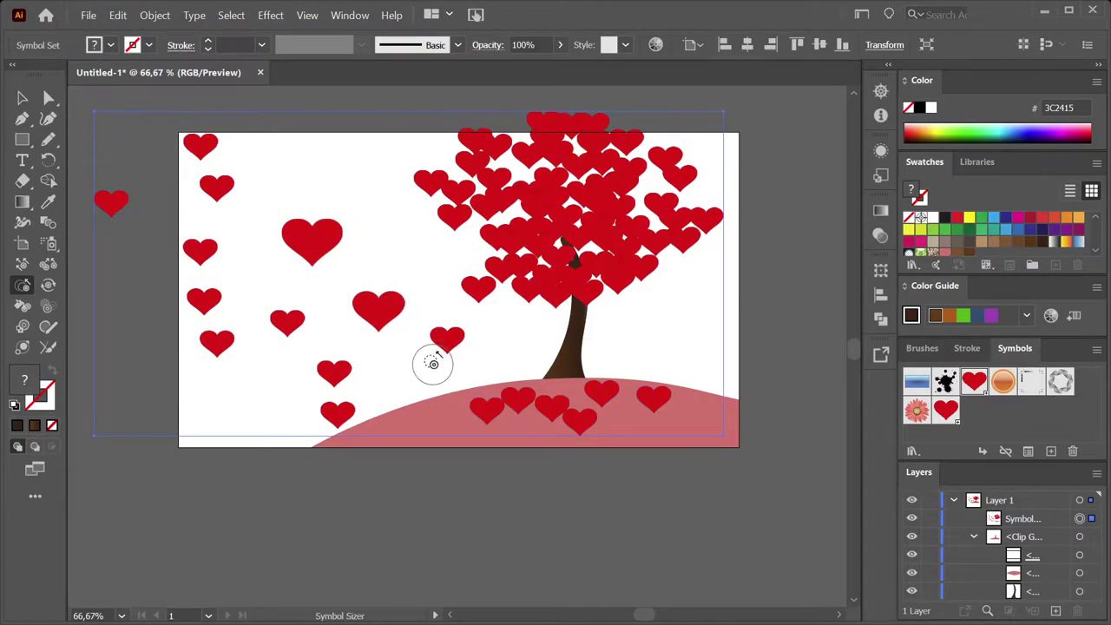
key("alt")
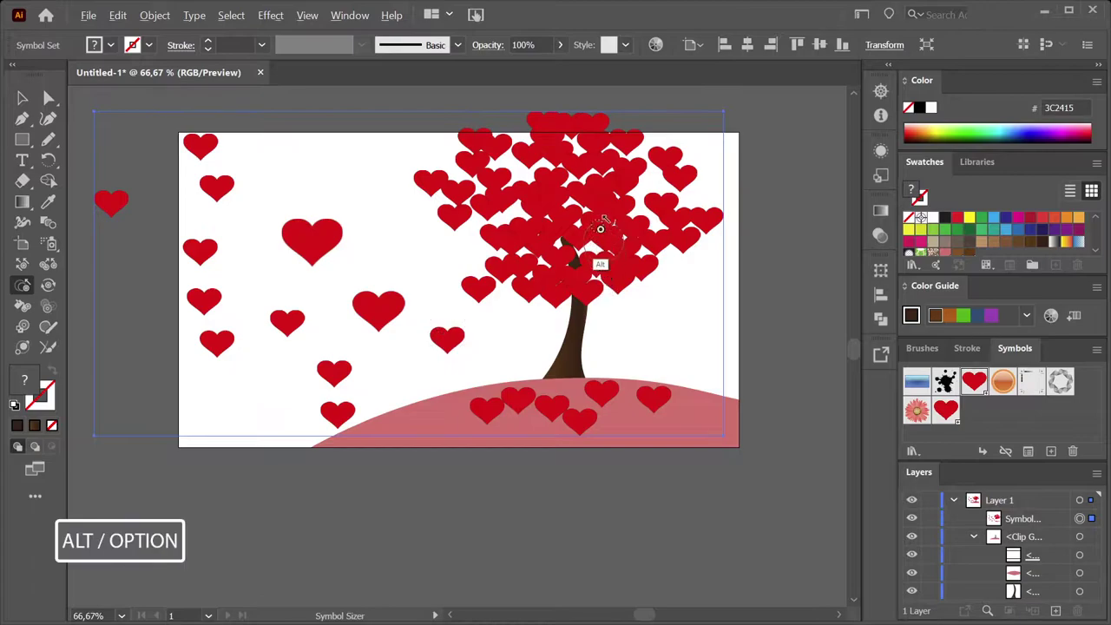
mouse_move(600, 229)
left_mouse_down()
mouse_move(539, 169)
mouse_move(552, 202)
mouse_move(564, 180)
mouse_move(601, 209)
mouse_move(560, 224)
mouse_move(599, 251)
left_mouse_up()
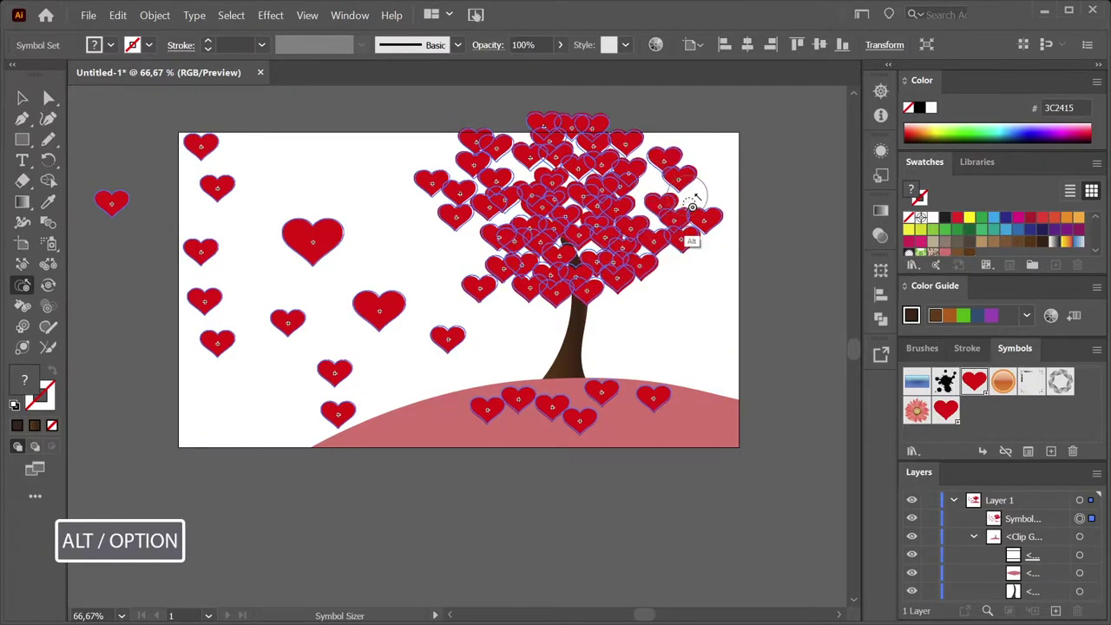
left_click_drag(692, 207, 690, 215)
mouse_move(656, 398)
left_mouse_down()
mouse_move(606, 386)
mouse_move(546, 404)
mouse_move(557, 407)
mouse_move(525, 391)
mouse_move(495, 405)
left_mouse_up()
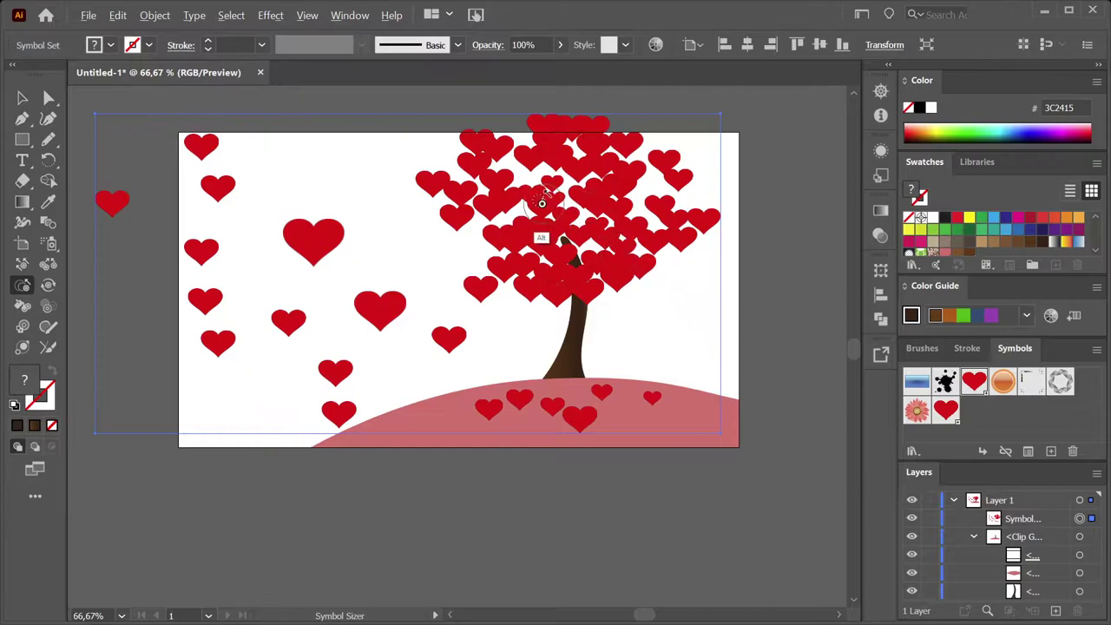
left_click_drag(530, 205, 511, 201)
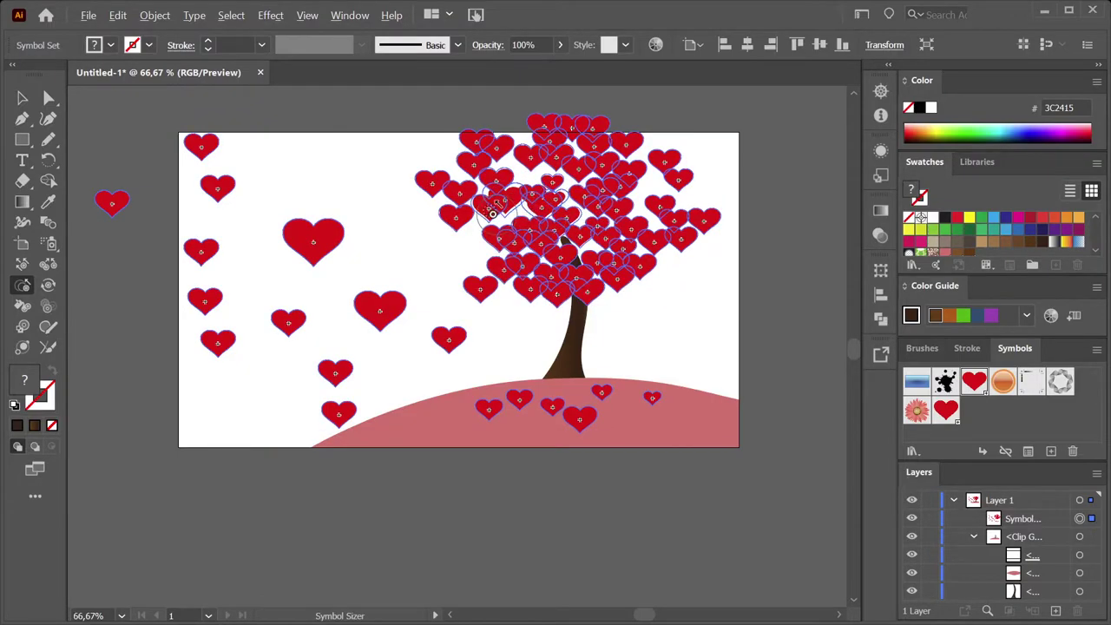
left_click_drag(493, 213, 572, 252)
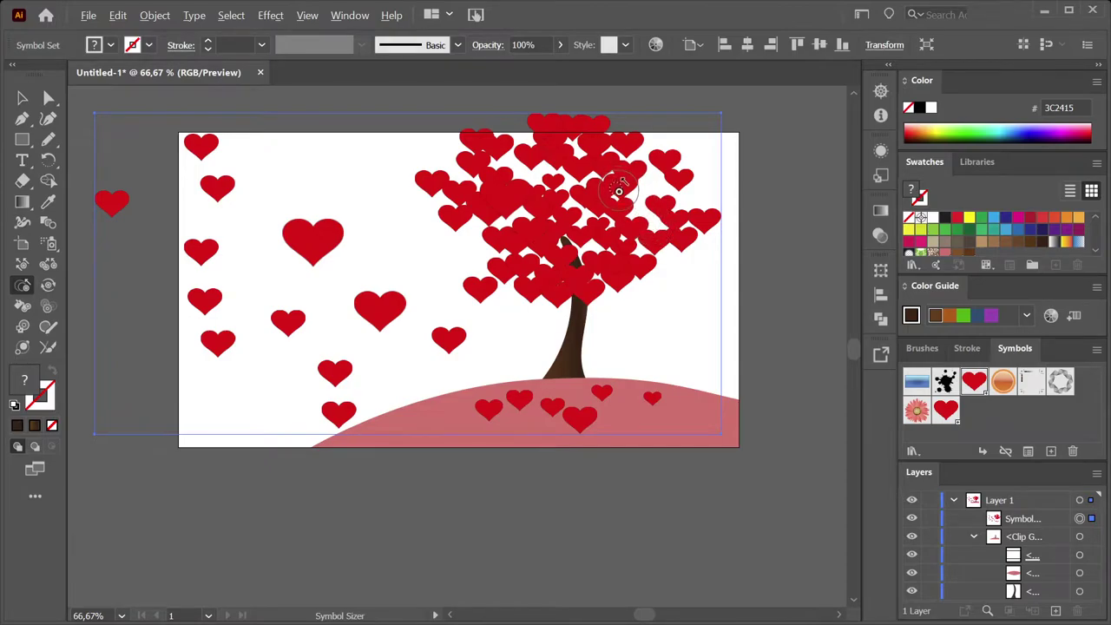
mouse_move(600, 165)
left_mouse_down()
mouse_move(474, 251)
mouse_move(210, 299)
mouse_move(339, 397)
mouse_move(447, 335)
mouse_move(486, 347)
left_mouse_up()
mouse_move(555, 347)
left_mouse_down()
mouse_move(567, 250)
mouse_move(598, 273)
mouse_move(591, 309)
mouse_move(620, 287)
mouse_move(645, 342)
left_mouse_up()
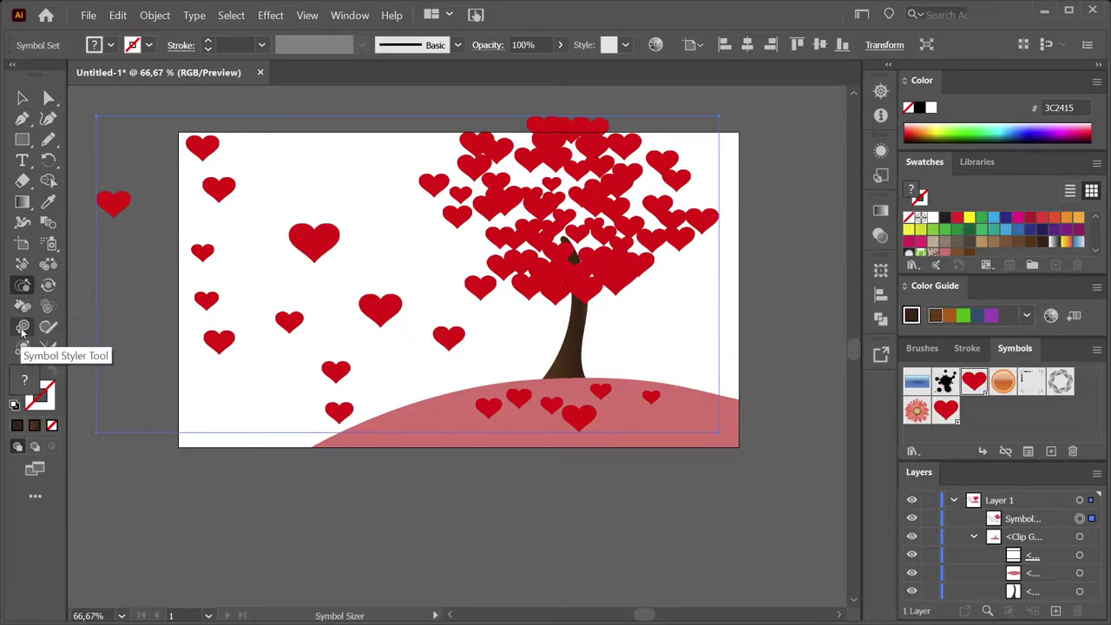
- Scrunch the crown hearts tighter and draw the floating hearts closer, resizing the brush with [ and ]
left_click(49, 265)
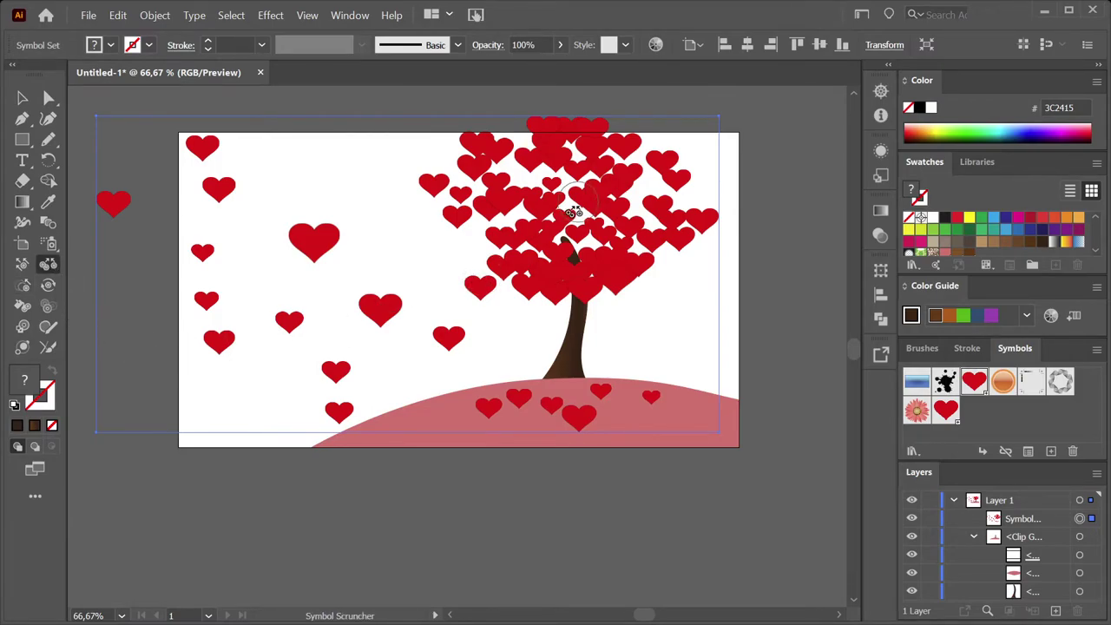
mouse_move(579, 238)
left_mouse_down()
mouse_move(635, 245)
mouse_move(664, 191)
mouse_move(647, 213)
mouse_move(573, 213)
mouse_move(595, 258)
mouse_move(604, 251)
left_mouse_up()
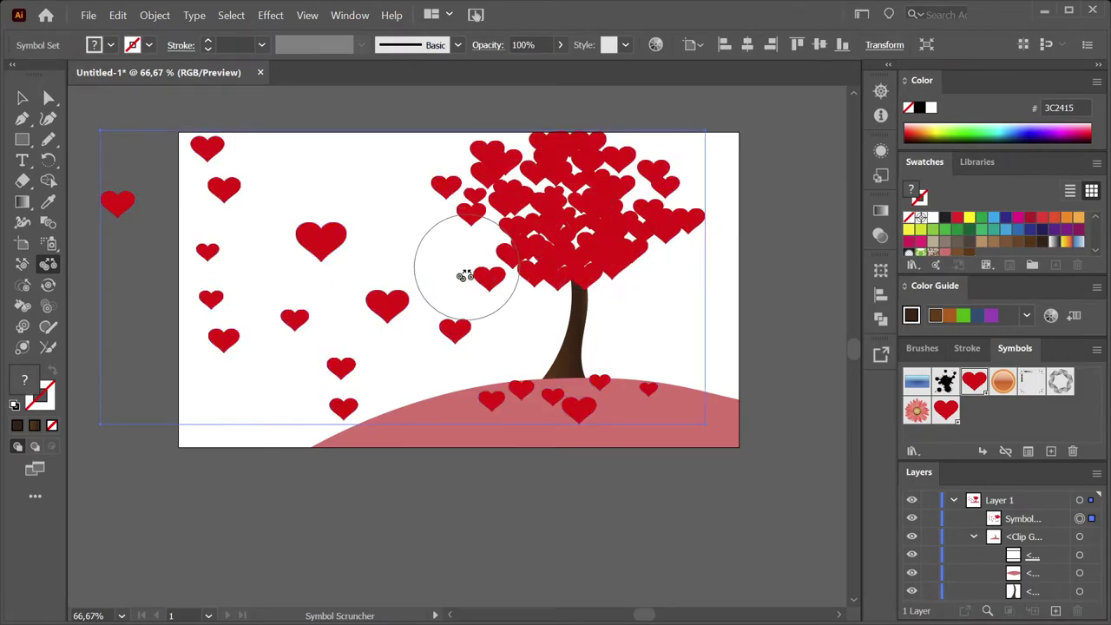
mouse_move(466, 275)
left_mouse_down()
mouse_move(432, 216)
mouse_move(322, 240)
mouse_move(330, 236)
left_mouse_up()
key("bracketleft")
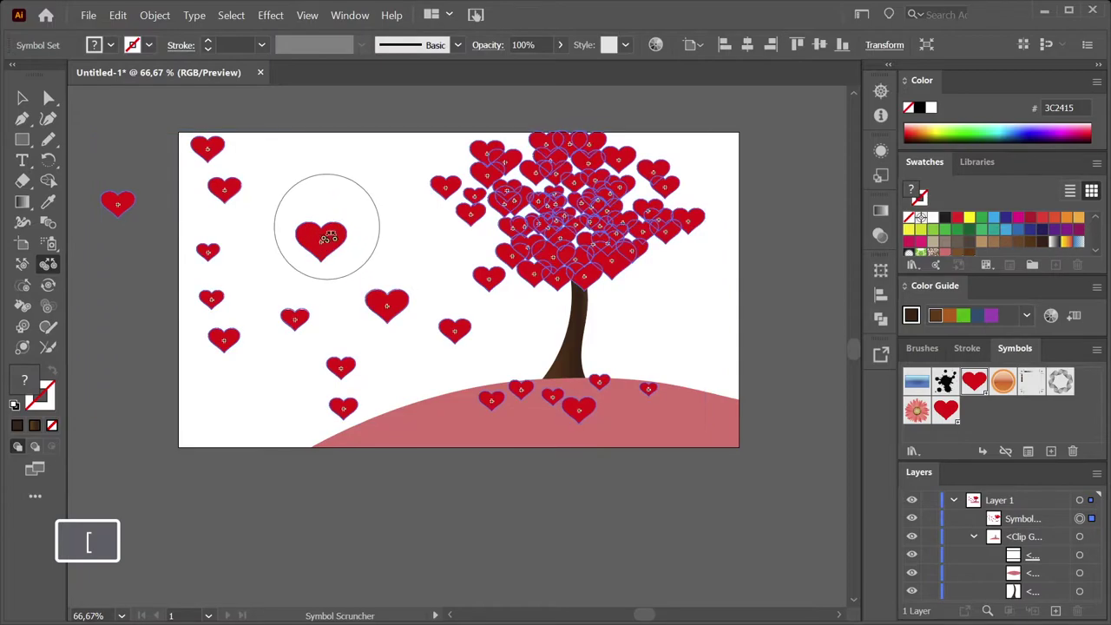
mouse_move(392, 292)
left_mouse_down()
mouse_move(412, 307)
mouse_move(402, 285)
left_mouse_up()
key("bracketright")
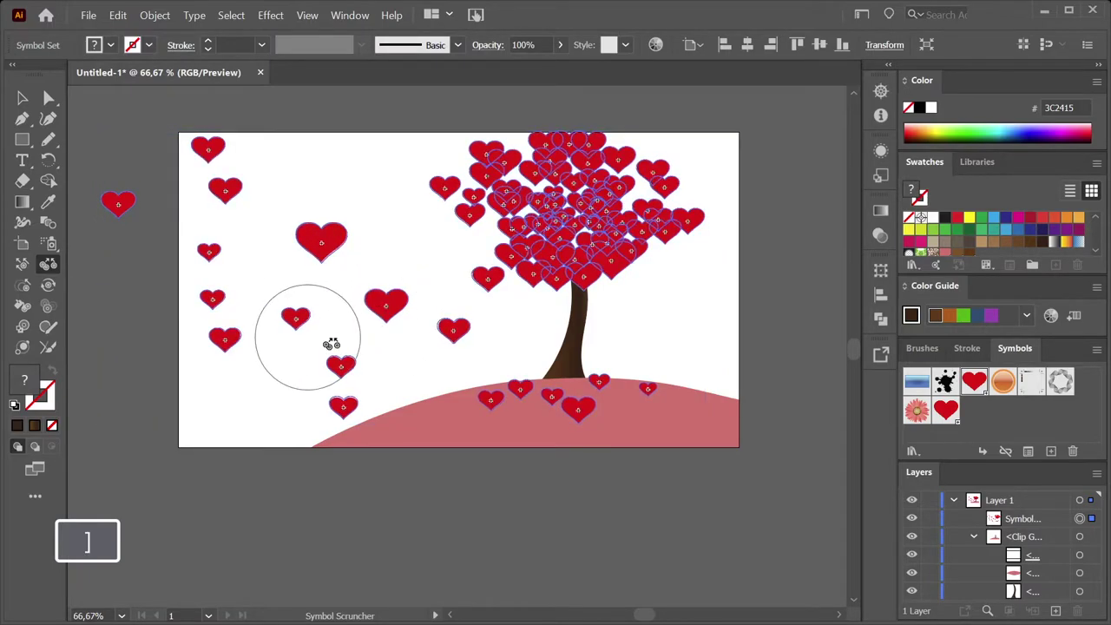
left_click_drag(342, 360, 226, 201)
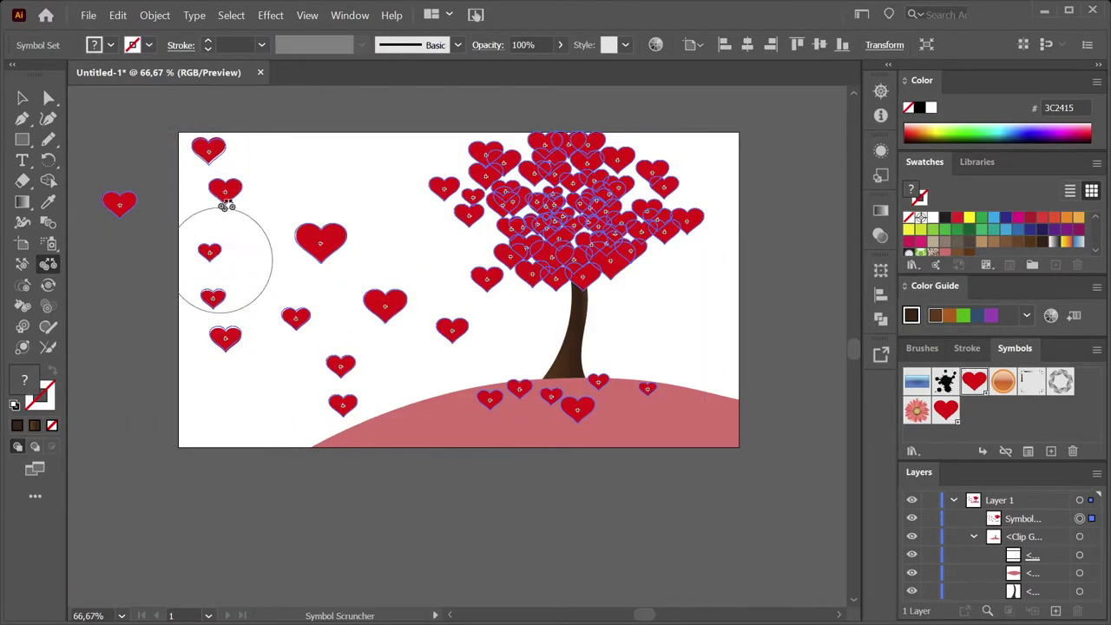
mouse_move(625, 208)
left_mouse_down()
mouse_move(652, 203)
mouse_move(478, 179)
mouse_move(652, 211)
mouse_move(570, 232)
mouse_move(582, 222)
left_mouse_up()
mouse_move(599, 269)
left_mouse_down()
mouse_move(565, 296)
mouse_move(598, 295)
mouse_move(598, 334)
left_mouse_up()
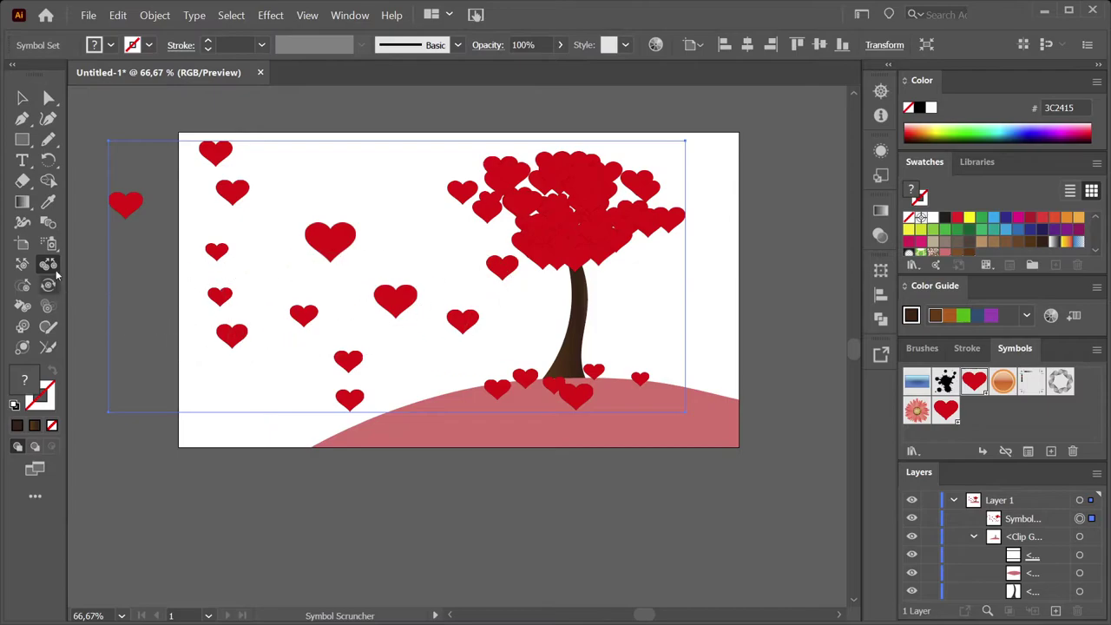
- With the Symbol Shifter, push crown hearts upward and leftward to fill the top, undoing one hole
left_click(22, 267)
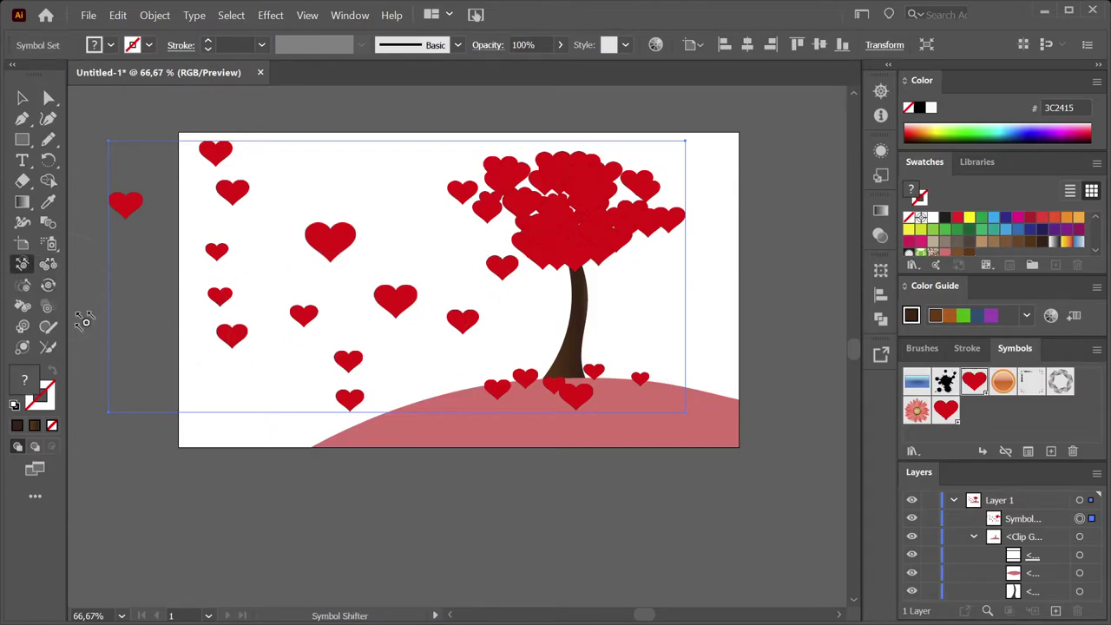
mouse_move(615, 231)
left_mouse_down()
mouse_move(626, 259)
mouse_move(576, 213)
mouse_move(524, 249)
mouse_move(564, 205)
mouse_move(584, 212)
mouse_move(556, 234)
mouse_move(556, 222)
mouse_move(604, 220)
mouse_move(582, 258)
mouse_move(624, 244)
mouse_move(548, 224)
mouse_move(589, 224)
left_mouse_up()
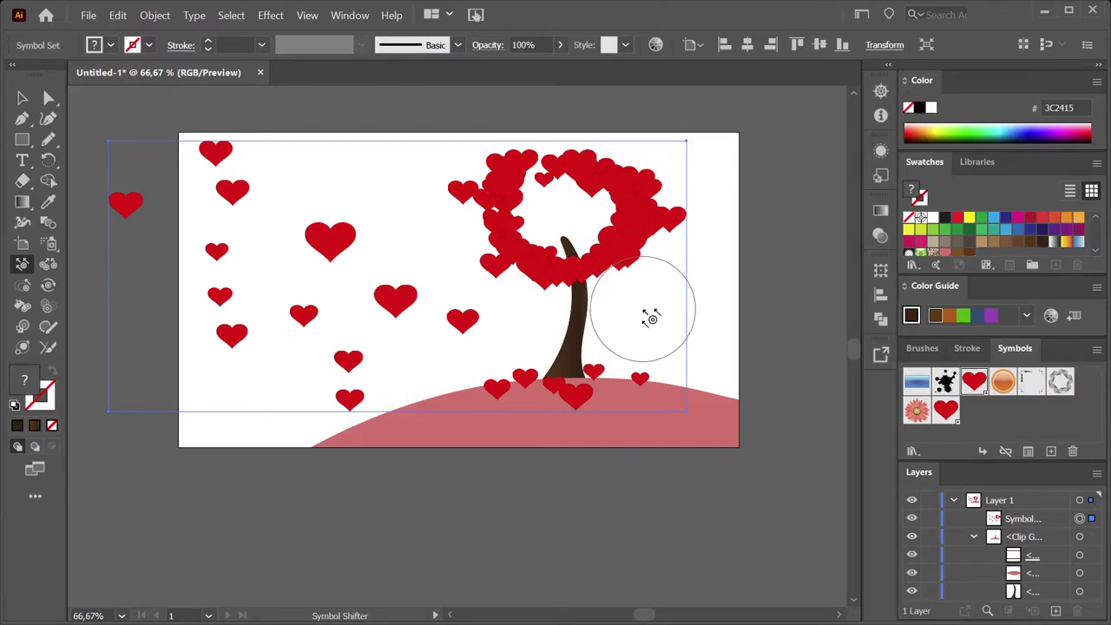
key("ctrl+z")
mouse_move(640, 199)
left_mouse_down()
mouse_move(627, 227)
mouse_move(644, 253)
mouse_move(565, 287)
mouse_move(564, 264)
mouse_move(546, 264)
mouse_move(519, 228)
left_mouse_up()
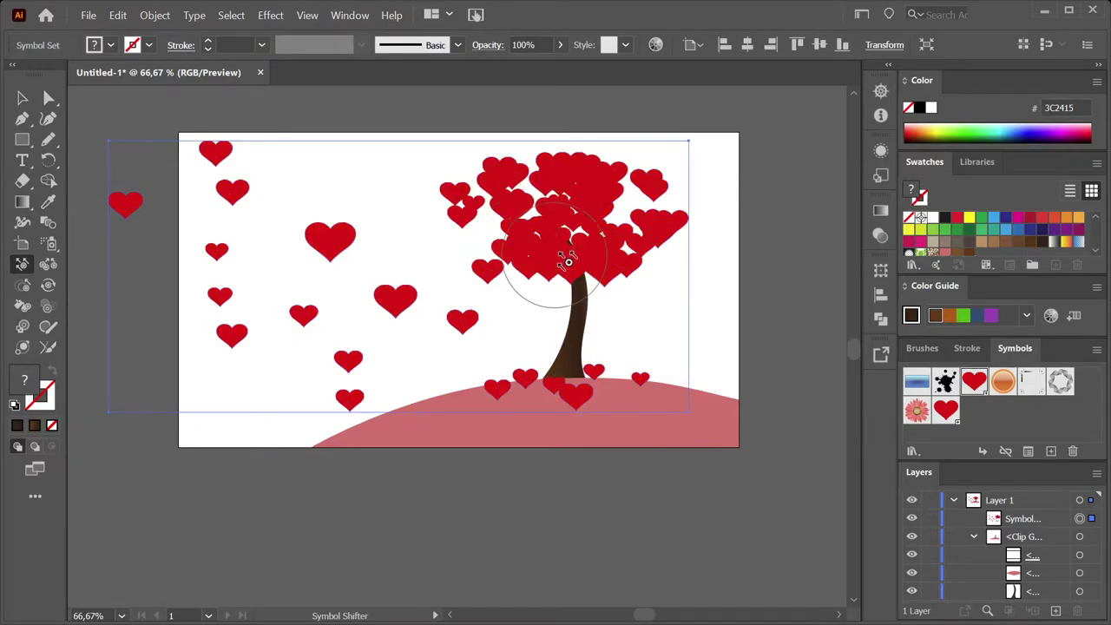
mouse_move(569, 261)
left_mouse_down()
mouse_move(562, 230)
mouse_move(579, 226)
mouse_move(579, 241)
mouse_move(529, 186)
left_mouse_up()
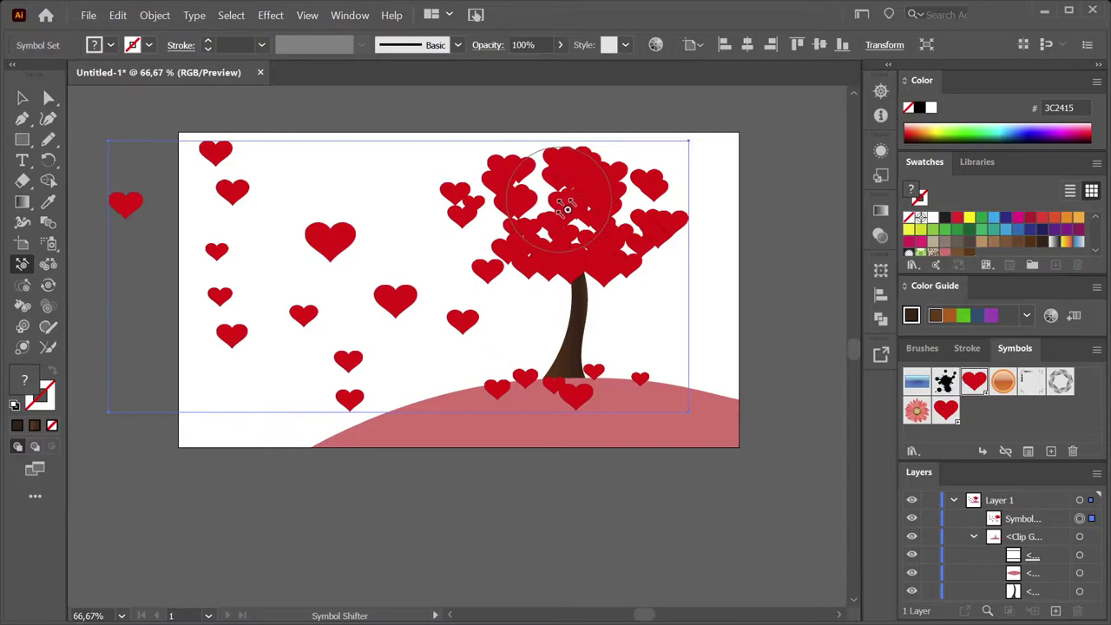
mouse_move(572, 200)
left_mouse_down()
mouse_move(507, 214)
mouse_move(548, 209)
mouse_move(514, 199)
mouse_move(545, 209)
mouse_move(526, 179)
mouse_move(644, 235)
mouse_move(618, 198)
left_mouse_up()
mouse_move(549, 199)
left_mouse_down()
mouse_move(546, 183)
mouse_move(521, 208)
mouse_move(458, 201)
left_mouse_up()
mouse_move(608, 191)
left_mouse_down()
mouse_move(616, 198)
mouse_move(606, 204)
left_mouse_up()
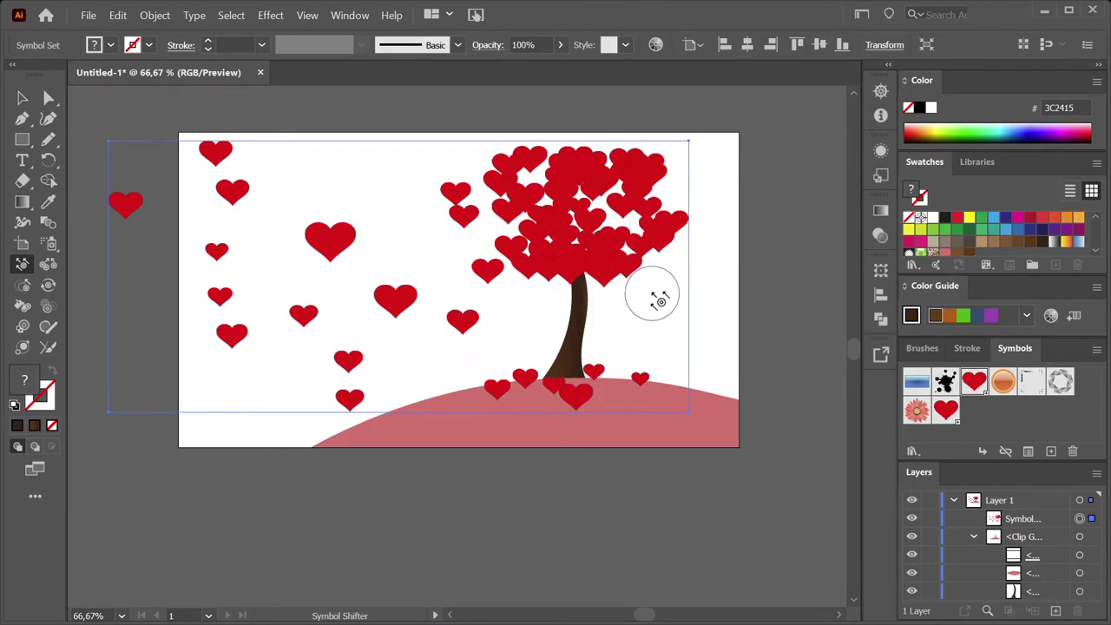
- Scrunch the crown hearts together, then pick the Symbol Screener from the right-click menu
left_click(48, 265)
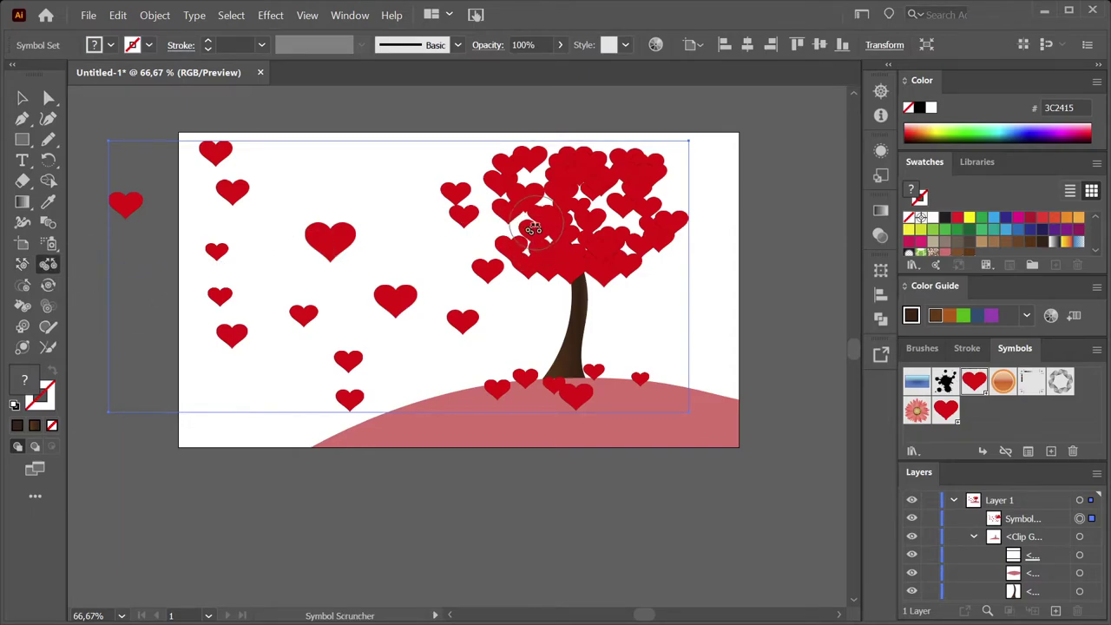
mouse_move(543, 225)
left_mouse_down()
mouse_move(568, 161)
mouse_move(593, 260)
mouse_move(622, 225)
mouse_move(606, 264)
left_mouse_up()
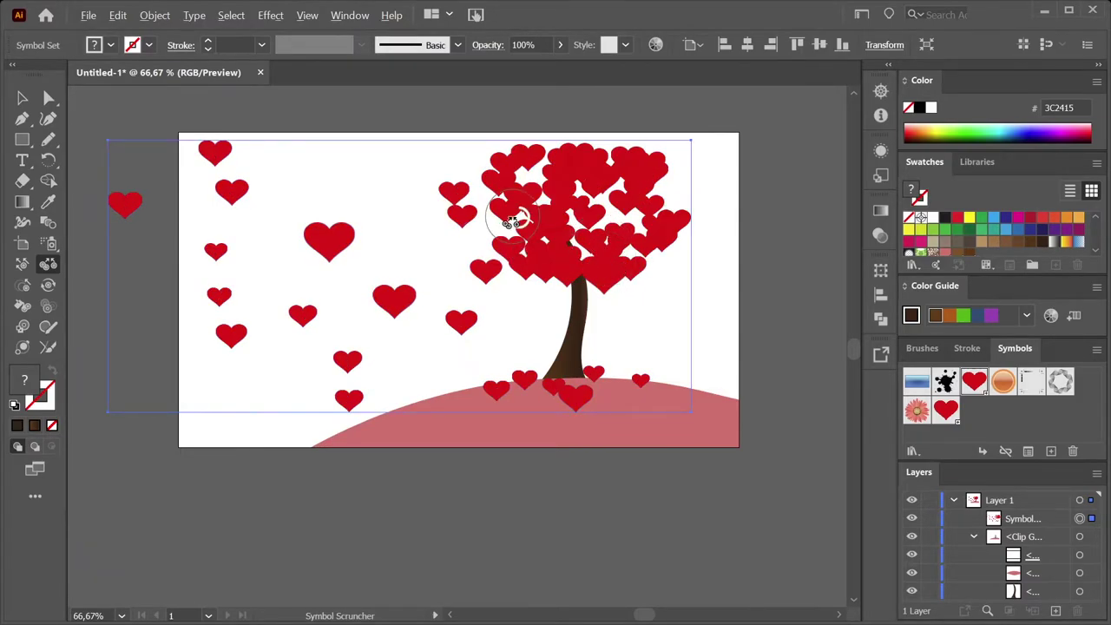
mouse_move(513, 221)
left_mouse_down()
mouse_move(558, 241)
mouse_move(532, 201)
mouse_move(599, 191)
mouse_move(665, 228)
left_mouse_up()
right_click(539, 208)
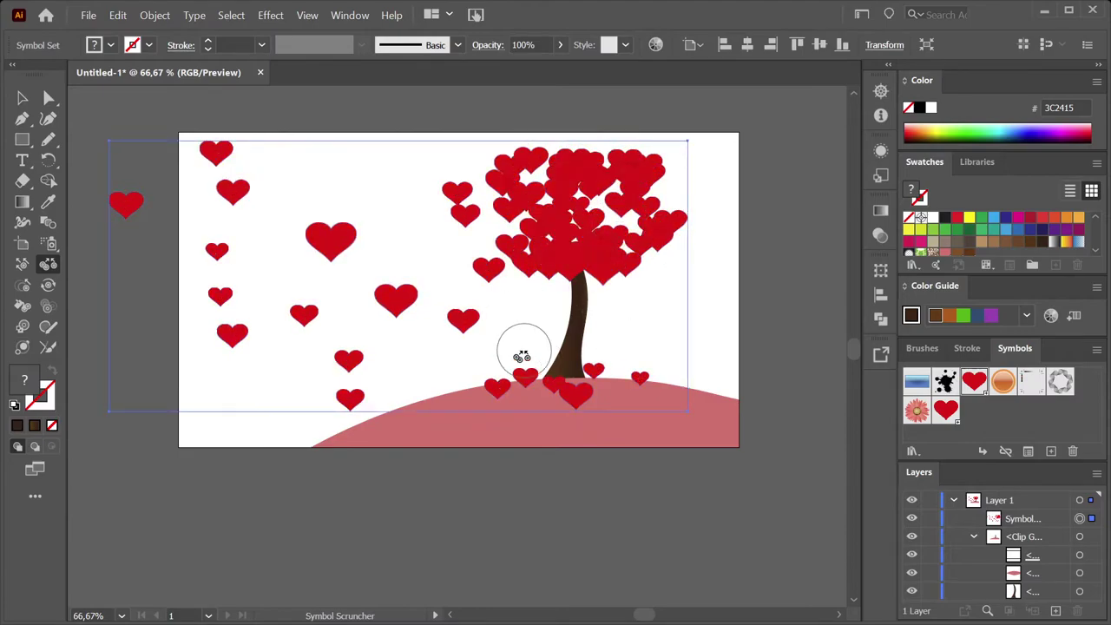
right_click(595, 380, "alt")
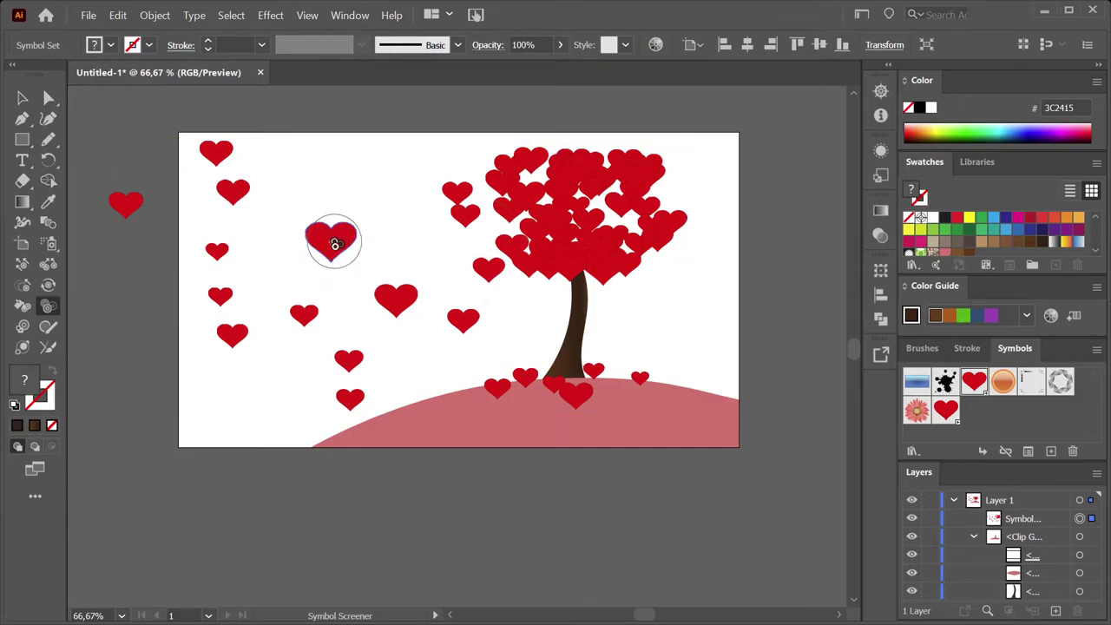
- Screen the large floating heart and nearby hearts so they turn pale and semi-transparent
left_click_drag(335, 242, 388, 246)
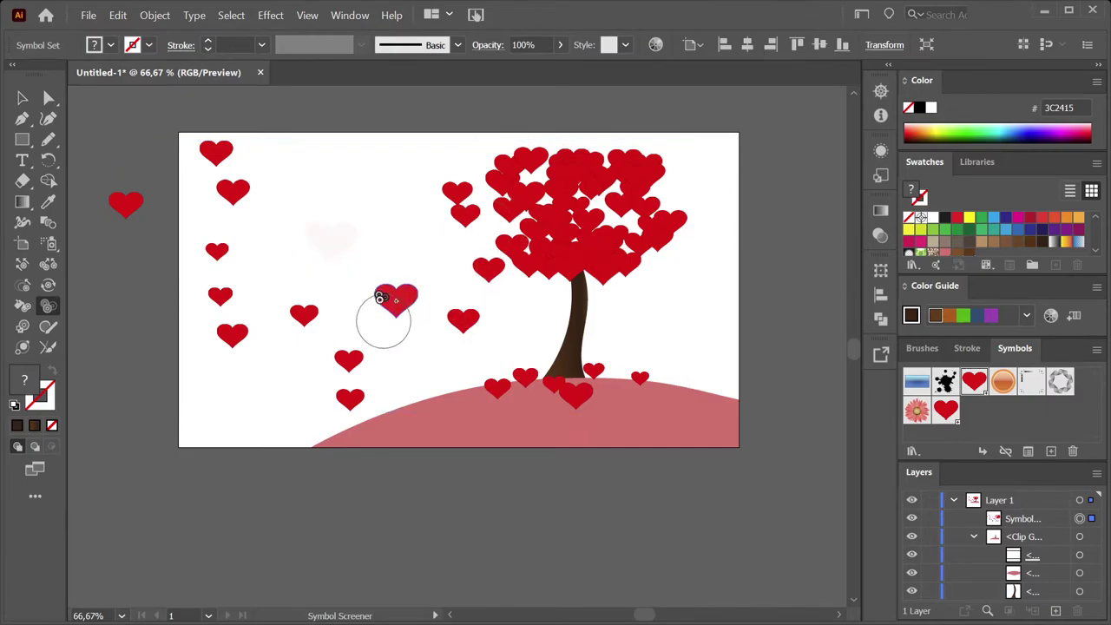
mouse_move(397, 297)
left_mouse_down()
mouse_move(484, 339)
mouse_move(222, 144)
mouse_move(335, 345)
mouse_move(521, 402)
mouse_move(661, 374)
mouse_move(517, 258)
mouse_move(691, 273)
mouse_move(547, 358)
mouse_move(600, 350)
mouse_move(514, 258)
mouse_move(557, 395)
mouse_move(563, 379)
mouse_move(482, 326)
mouse_move(380, 310)
mouse_move(341, 327)
mouse_move(356, 361)
mouse_move(329, 387)
mouse_move(427, 363)
mouse_move(420, 376)
mouse_move(324, 347)
mouse_move(349, 364)
mouse_move(343, 357)
mouse_move(397, 347)
mouse_move(405, 361)
mouse_move(439, 310)
mouse_move(416, 214)
mouse_move(297, 209)
mouse_move(229, 191)
mouse_move(269, 201)
mouse_move(293, 250)
mouse_move(204, 253)
mouse_move(277, 274)
mouse_move(210, 302)
mouse_move(328, 291)
mouse_move(291, 366)
mouse_move(240, 331)
mouse_move(266, 402)
mouse_move(287, 371)
mouse_move(229, 344)
mouse_move(246, 346)
mouse_move(247, 333)
mouse_move(363, 354)
mouse_move(413, 311)
mouse_move(504, 345)
mouse_move(469, 318)
mouse_move(558, 357)
mouse_move(567, 391)
mouse_move(551, 378)
mouse_move(673, 364)
left_mouse_up()
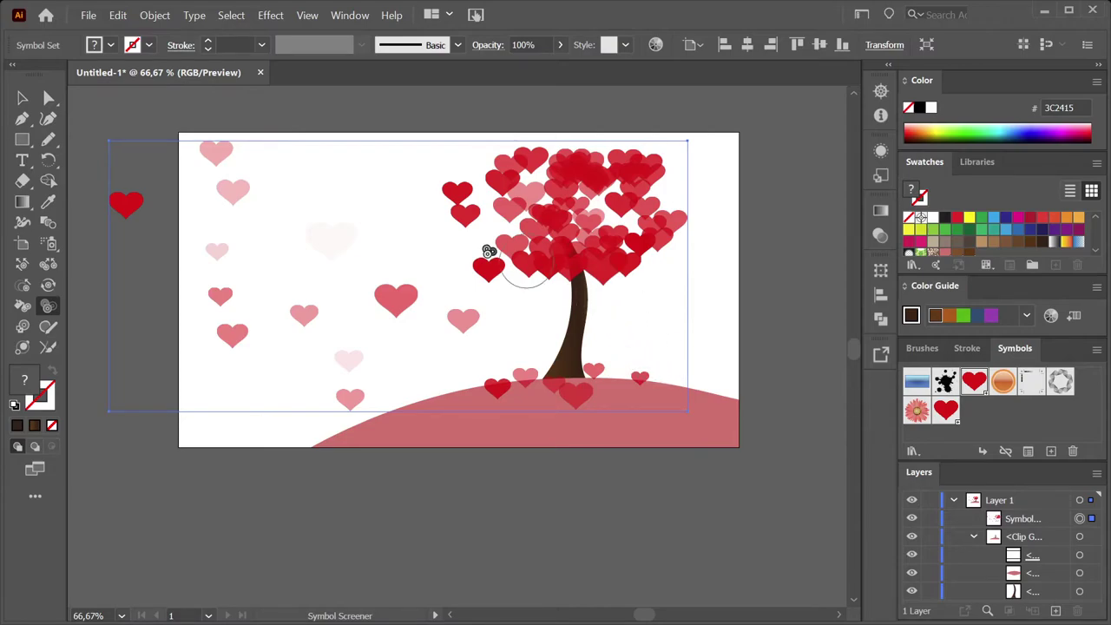
- Rotate the hearts across the tree crown to varied angles with the Symbol Spinner
left_click(48, 287)
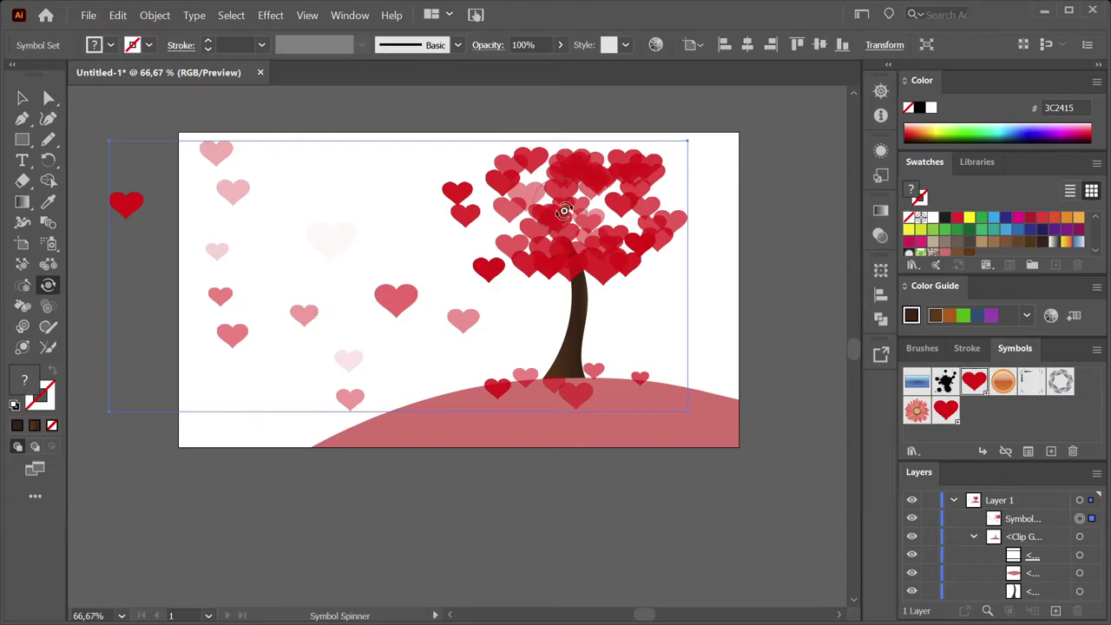
mouse_move(555, 222)
left_mouse_down()
mouse_move(509, 177)
mouse_move(523, 165)
mouse_move(578, 202)
mouse_move(617, 171)
mouse_move(611, 214)
mouse_move(569, 214)
mouse_move(613, 212)
mouse_move(619, 244)
mouse_move(657, 233)
mouse_move(653, 222)
mouse_move(580, 199)
mouse_move(568, 283)
mouse_move(551, 246)
mouse_move(445, 289)
mouse_move(492, 281)
mouse_move(482, 267)
mouse_move(475, 304)
mouse_move(495, 249)
mouse_move(526, 284)
mouse_move(396, 261)
mouse_move(478, 255)
mouse_move(501, 180)
mouse_move(570, 206)
mouse_move(577, 188)
mouse_move(474, 227)
mouse_move(655, 189)
mouse_move(625, 252)
left_mouse_up()
mouse_move(591, 200)
left_mouse_down()
mouse_move(551, 245)
mouse_move(570, 231)
mouse_move(461, 193)
mouse_move(513, 217)
left_mouse_up()
mouse_move(576, 255)
left_mouse_down()
mouse_move(664, 247)
mouse_move(670, 172)
mouse_move(657, 224)
left_mouse_up()
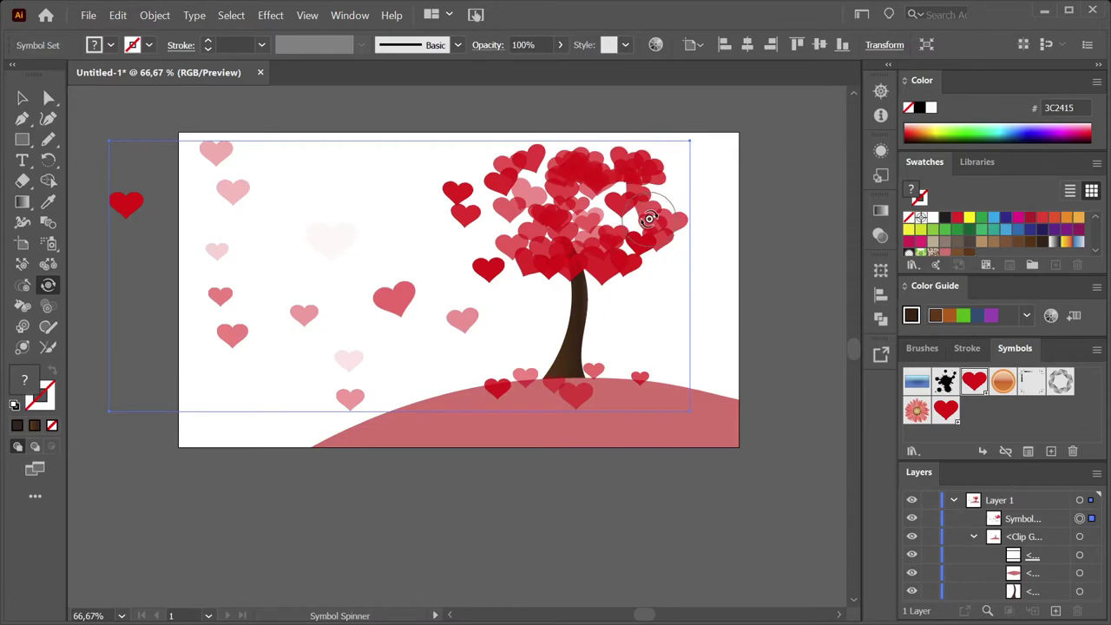
mouse_move(648, 219)
left_mouse_down()
mouse_move(568, 237)
mouse_move(556, 217)
mouse_move(565, 168)
mouse_move(591, 235)
left_mouse_up()
mouse_move(529, 160)
left_mouse_down()
mouse_move(509, 219)
mouse_move(460, 209)
mouse_move(387, 261)
left_mouse_up()
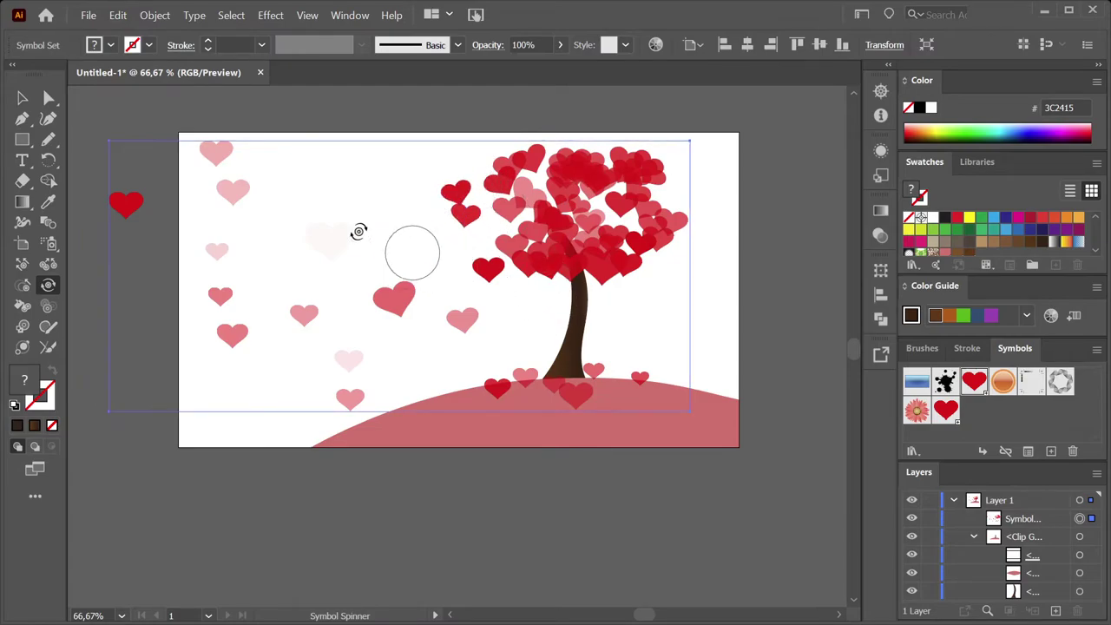
- Tilt the scattered hearts on the left, the hill hearts and the lower crown hearts
mouse_move(221, 195)
left_mouse_down()
mouse_move(261, 205)
mouse_move(288, 305)
left_mouse_up()
left_click_drag(330, 252, 346, 241)
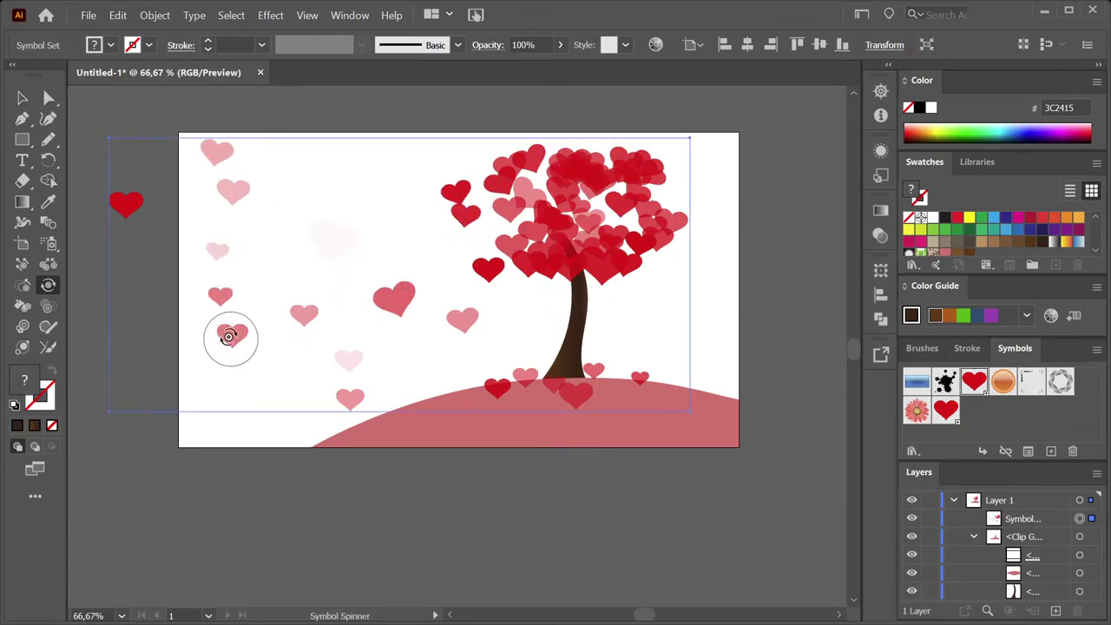
left_click_drag(356, 347, 373, 340)
mouse_move(387, 286)
left_mouse_down()
mouse_move(409, 324)
mouse_move(471, 332)
mouse_move(521, 287)
left_mouse_up()
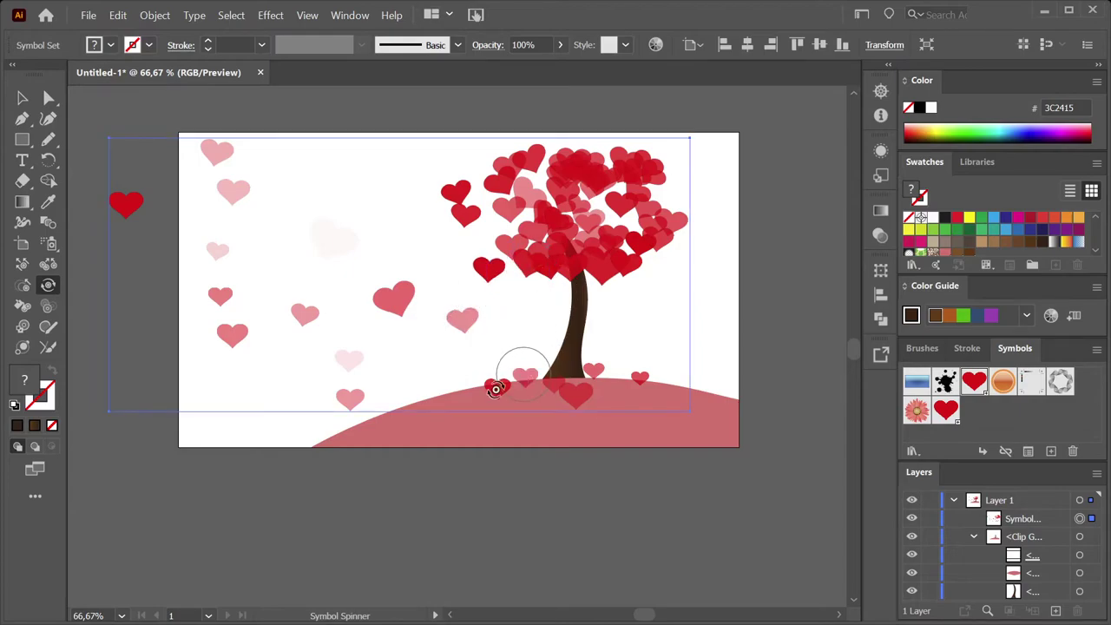
mouse_move(520, 382)
left_mouse_down()
mouse_move(640, 377)
mouse_move(587, 390)
mouse_move(561, 371)
mouse_move(612, 372)
mouse_move(650, 392)
mouse_move(665, 365)
left_mouse_up()
mouse_move(612, 253)
left_mouse_down()
mouse_move(644, 297)
mouse_move(591, 265)
mouse_move(579, 326)
mouse_move(597, 270)
mouse_move(630, 248)
mouse_move(642, 284)
left_mouse_up()
left_click_drag(556, 260, 511, 310)
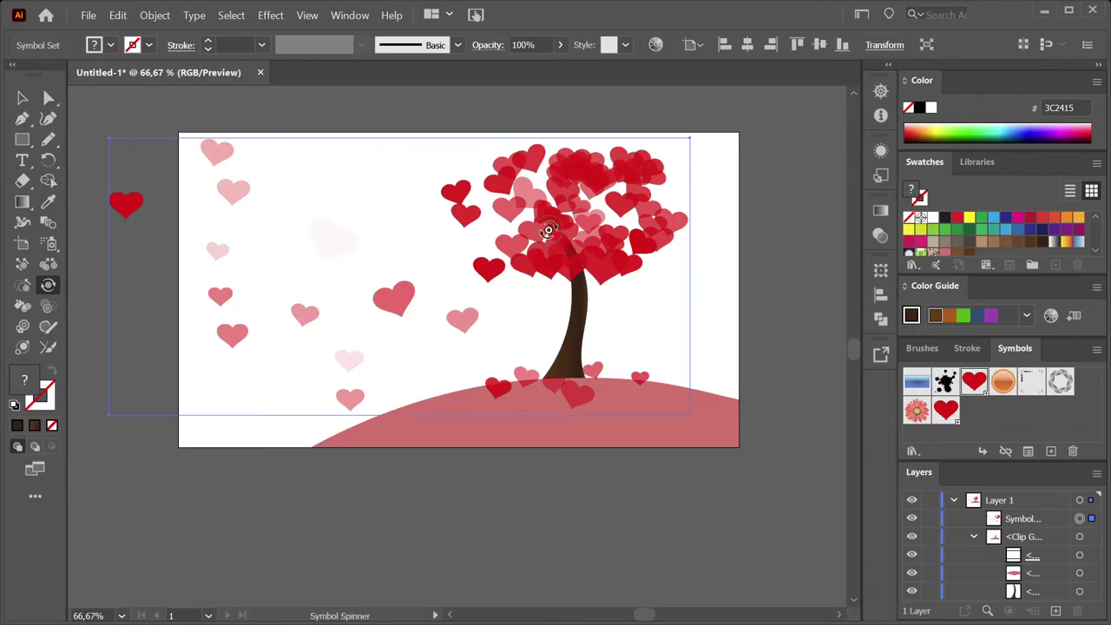
mouse_move(543, 231)
left_mouse_down()
mouse_move(489, 224)
mouse_move(607, 224)
mouse_move(654, 265)
left_mouse_up()
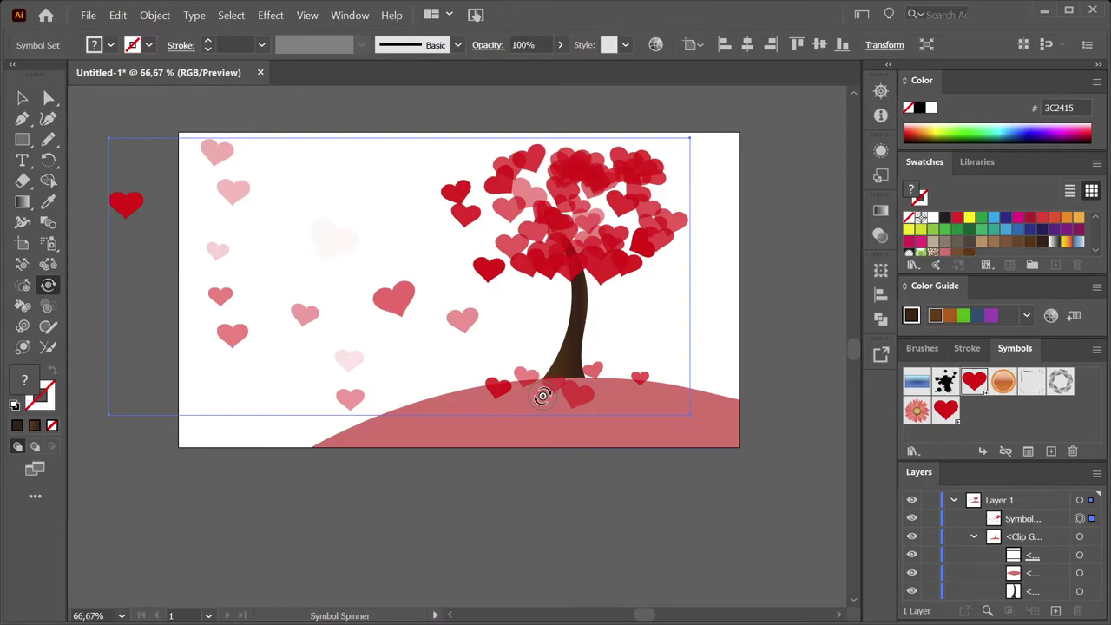
key("shift+s")
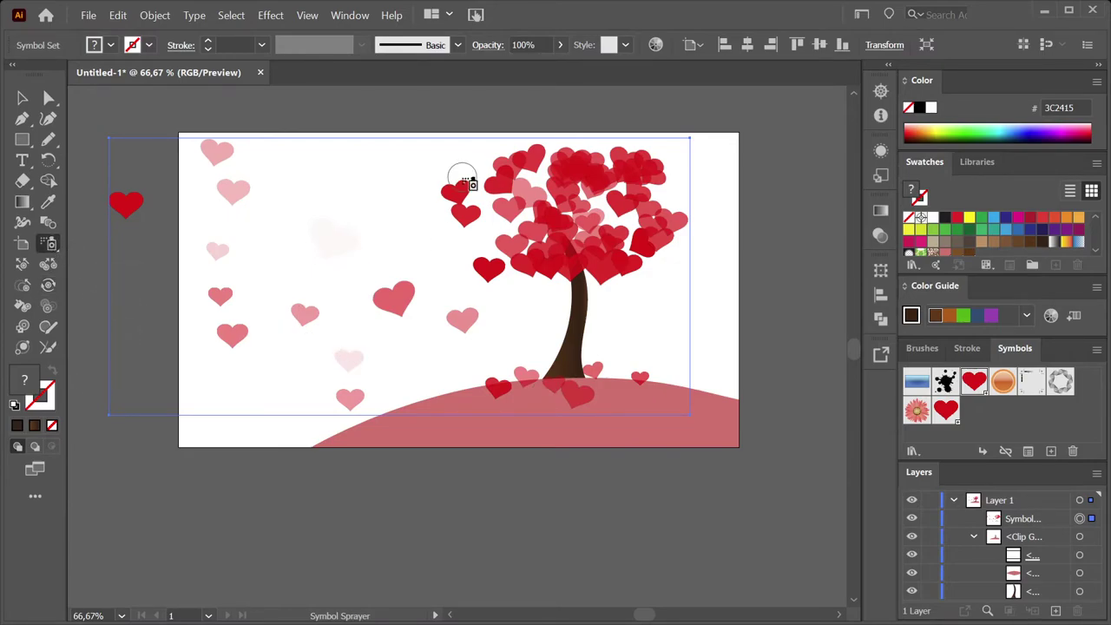
- Spray more hearts across the tree and left area, then set the fill to pink-red DA1C5C
mouse_move(634, 227)
left_mouse_down()
mouse_move(421, 268)
mouse_move(540, 212)
left_mouse_up()
left_click(23, 305)
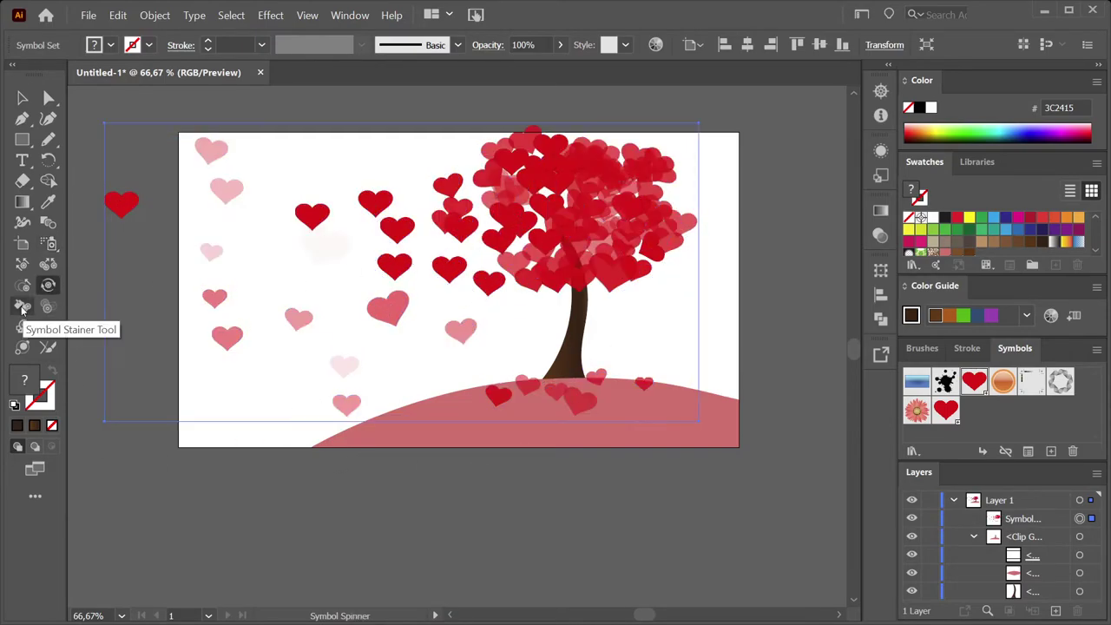
left_click(458, 180)
left_click(622, 344)
double_click(909, 107)
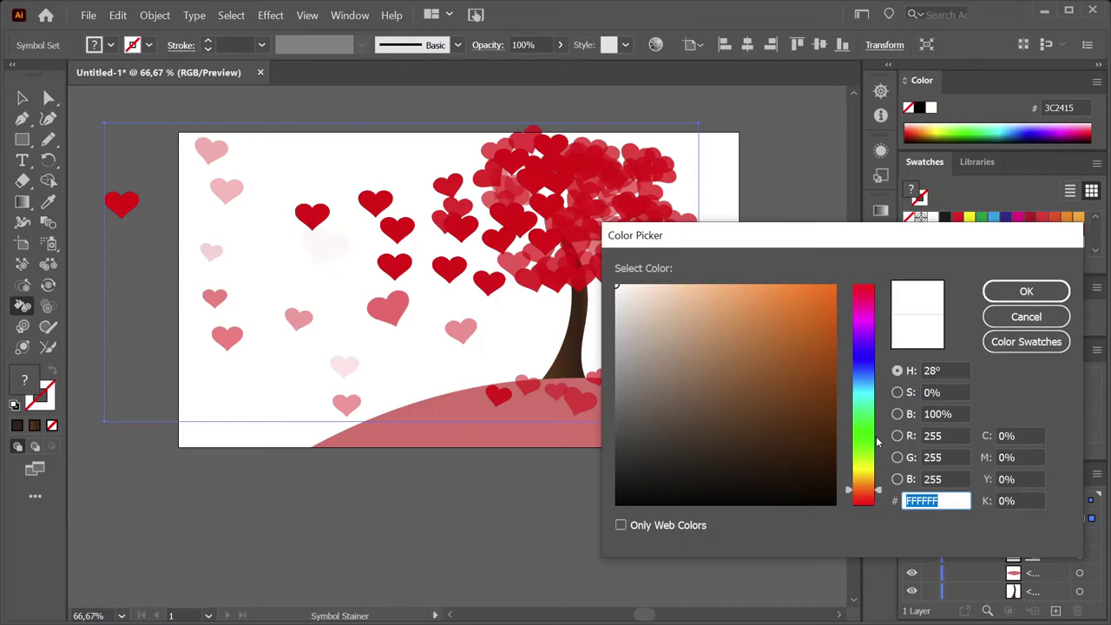
left_click(1026, 315)
left_click(909, 241)
- Stain the hill hearts, those left of the crown, and the lower crown pink-red
left_click_drag(594, 393, 579, 387)
left_click(457, 325)
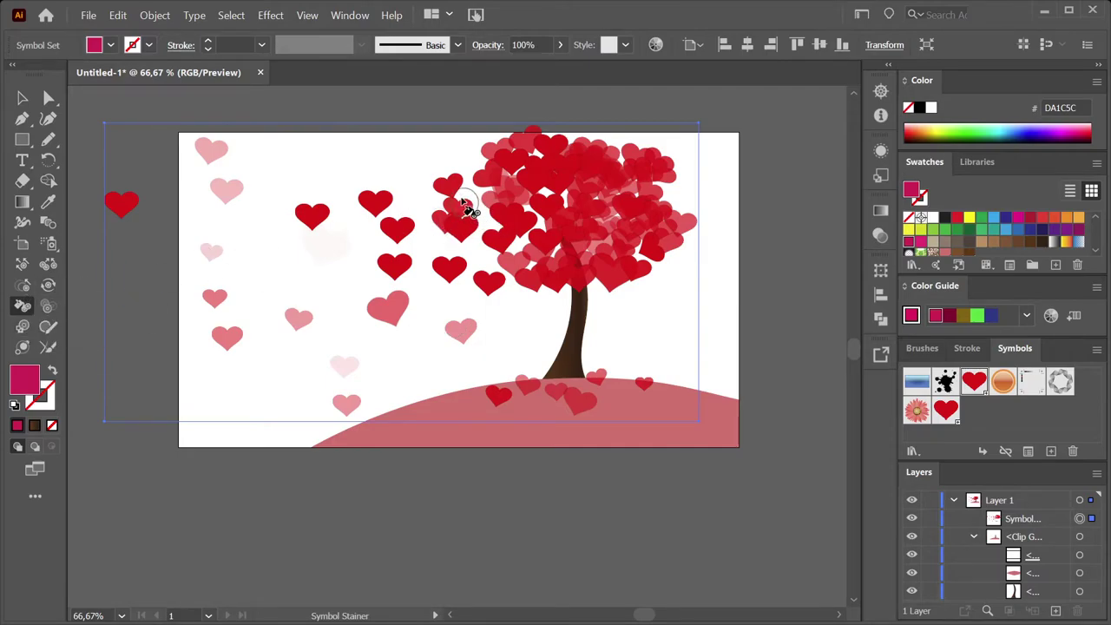
left_click_drag(464, 211, 451, 274)
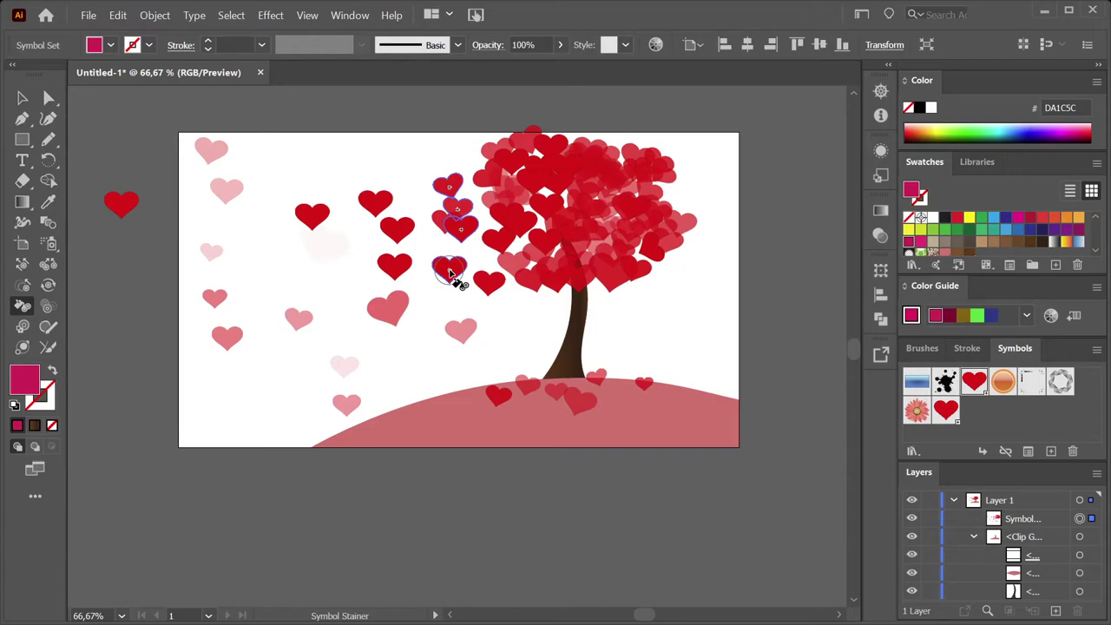
left_click_drag(449, 274, 453, 276)
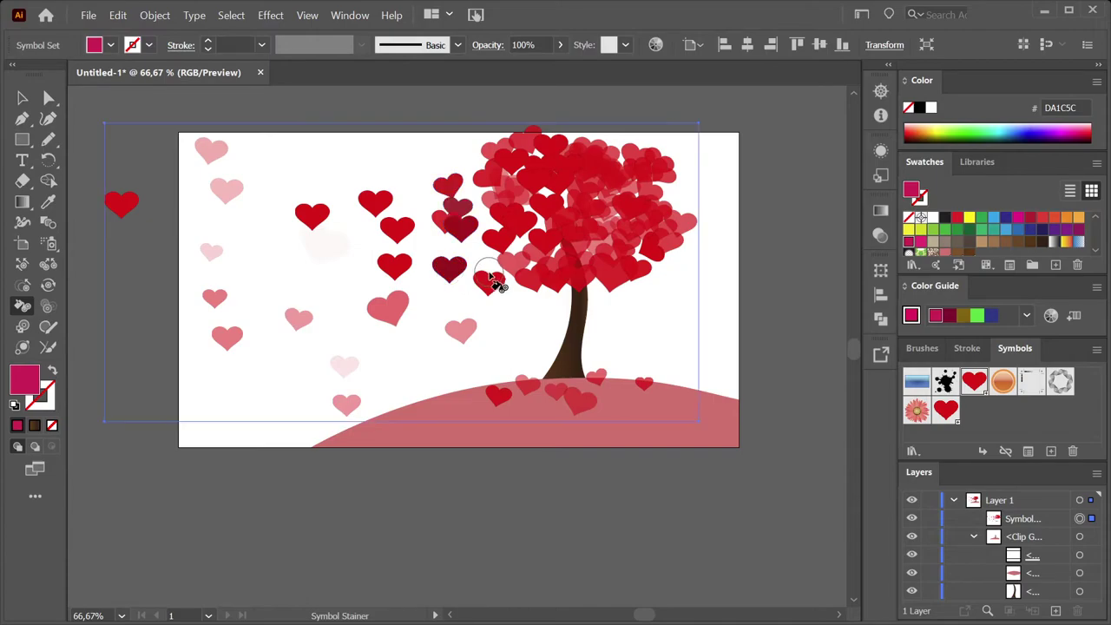
left_click_drag(611, 206, 578, 297)
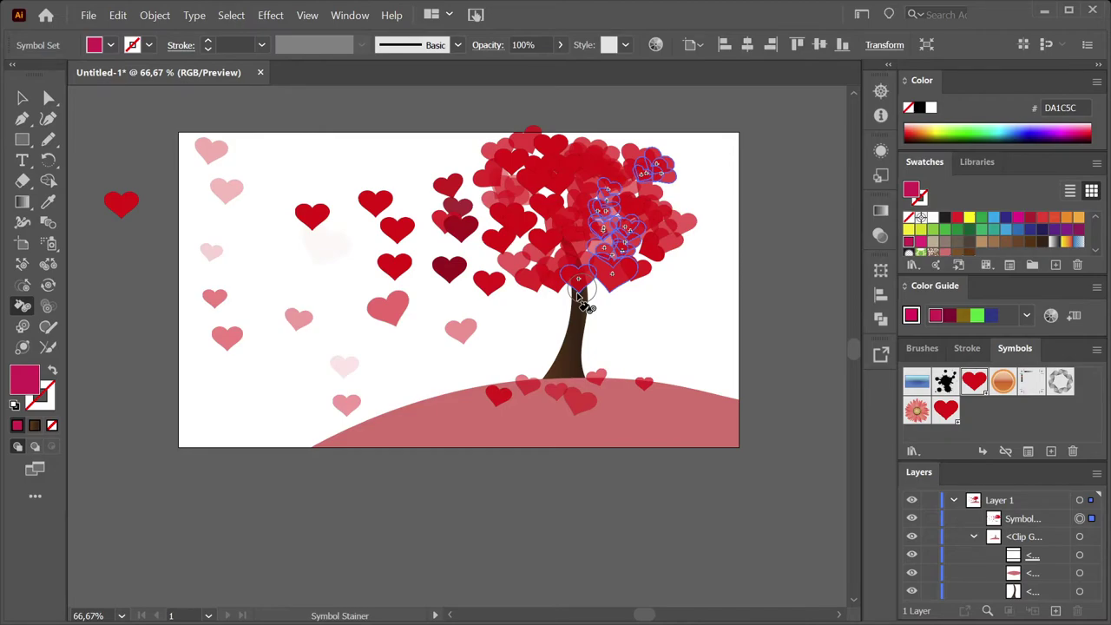
left_click_drag(580, 297, 587, 371)
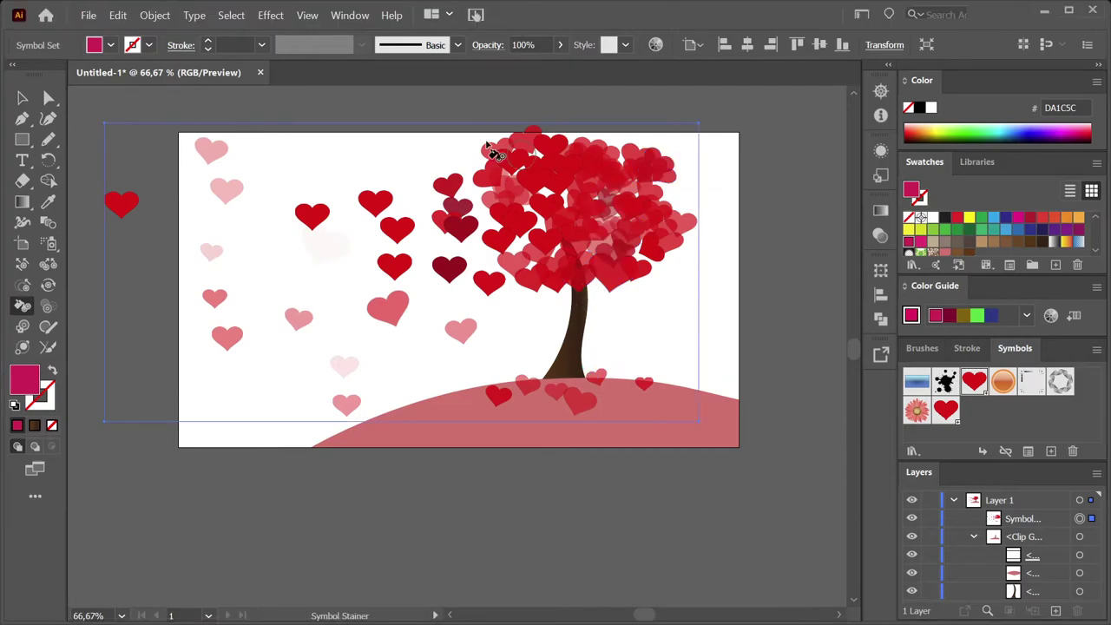
- Pull the hearts near the centre into new positions with the Symbol Scruncher
right_click(229, 179)
key("Escape")
left_click(48, 307)
left_click(22, 284)
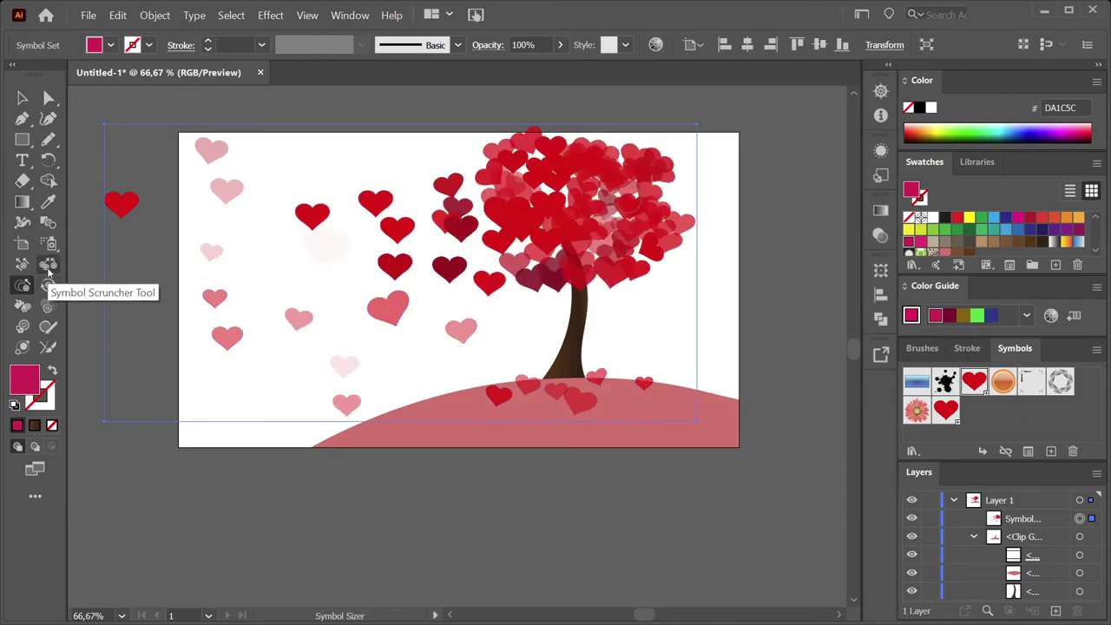
left_click(48, 263)
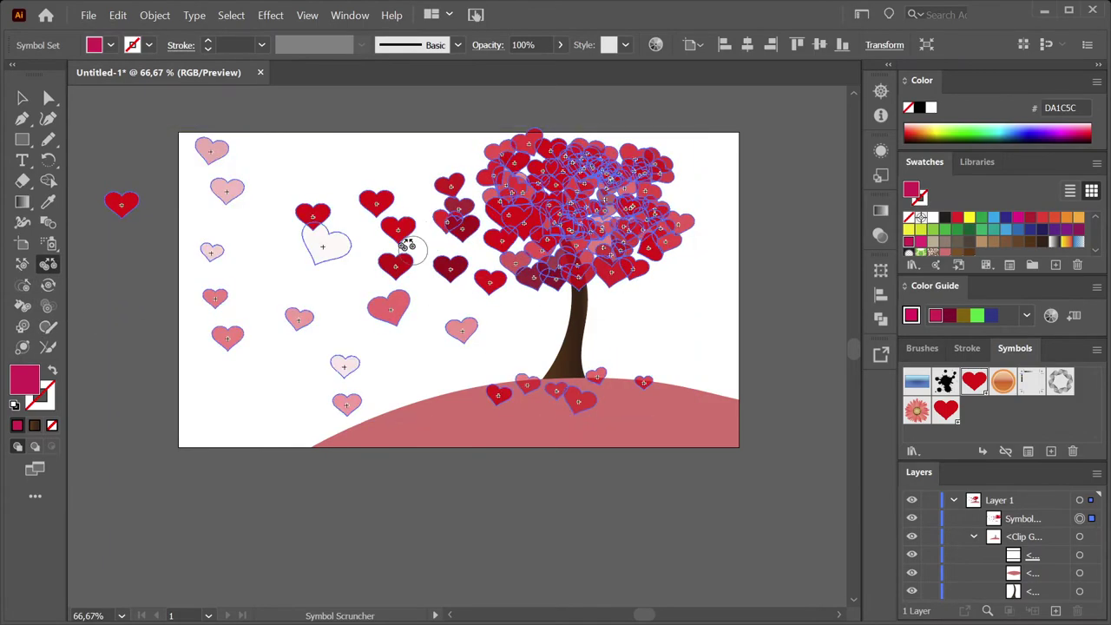
left_click_drag(322, 240, 397, 292)
left_click(23, 264)
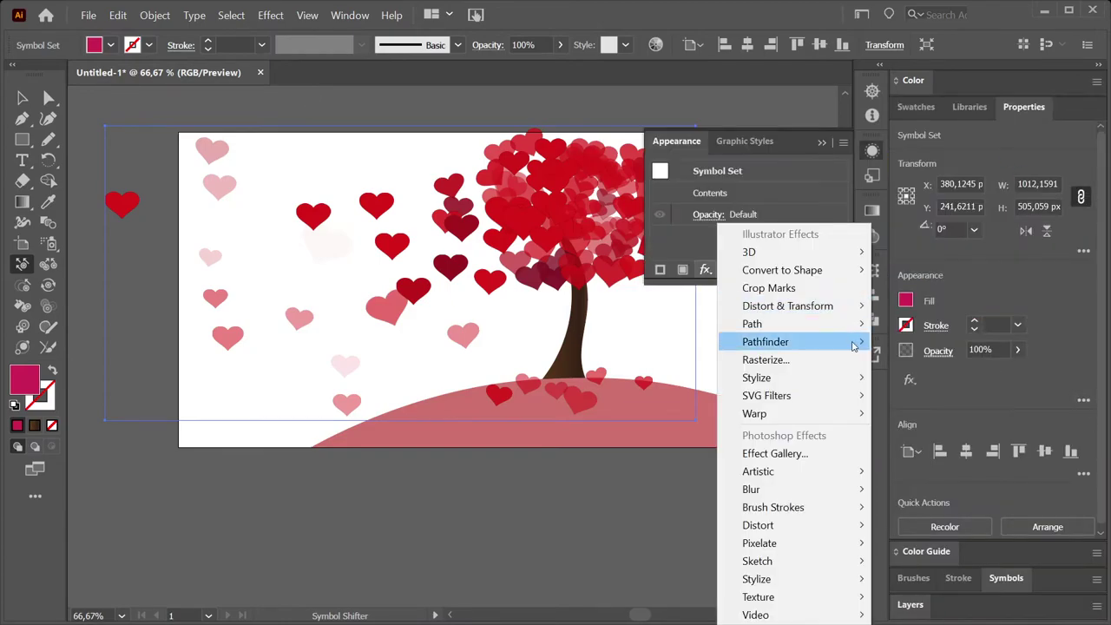
- Tint the crown hearts and nearby hearts purple with the Symbol Stainer
left_click(954, 379)
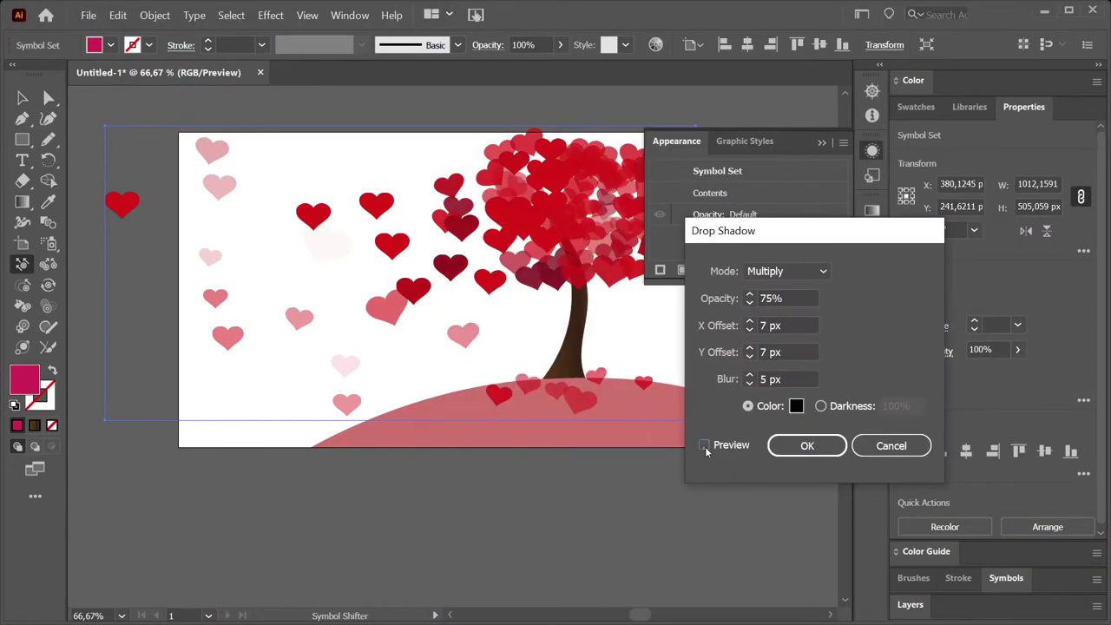
left_click(808, 446)
left_click(22, 305)
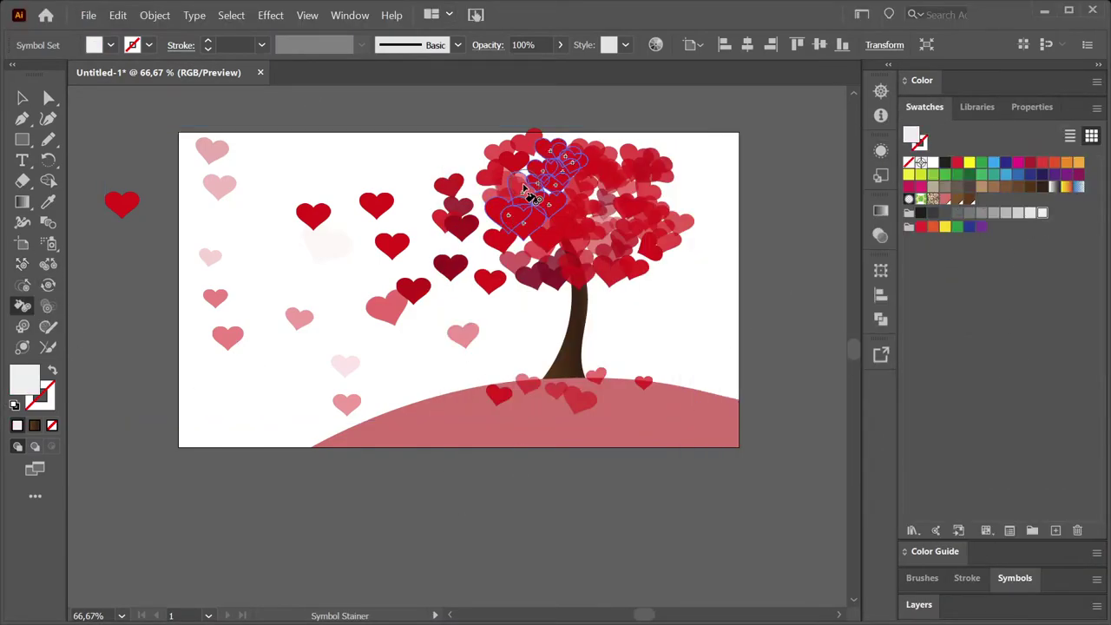
left_click_drag(525, 191, 530, 195)
left_click(970, 227)
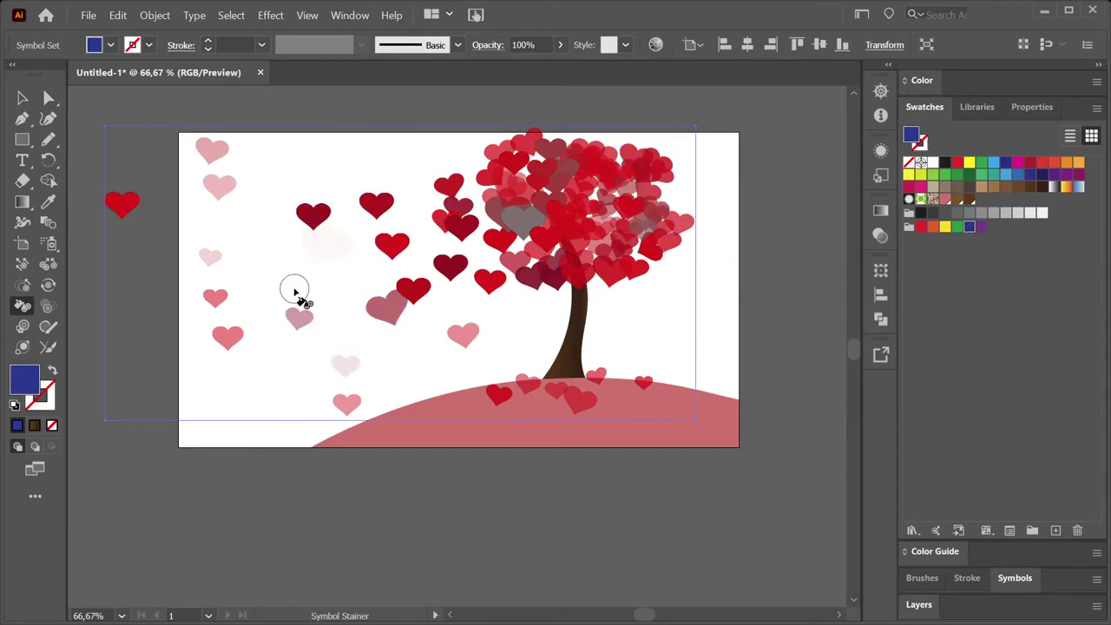
left_click(982, 226)
left_click_drag(639, 160, 537, 302)
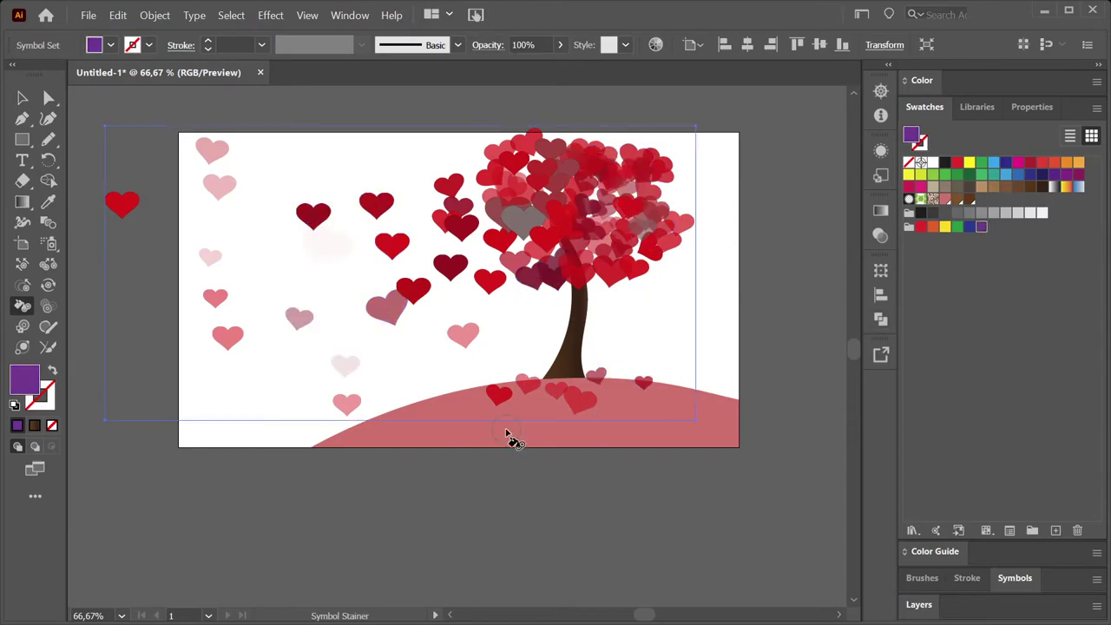
- Target the heart symbol set in Layers and shrink several hearts floating in the sky
key("v")
left_click(22, 181)
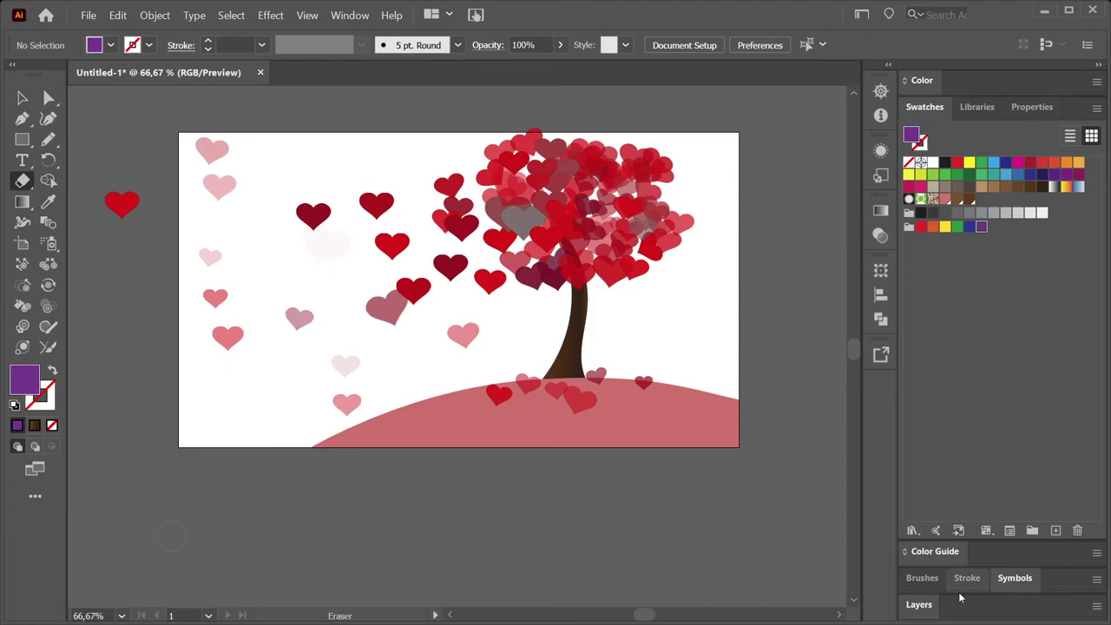
left_click(920, 604)
left_click(22, 285)
left_click(318, 218)
key("Return")
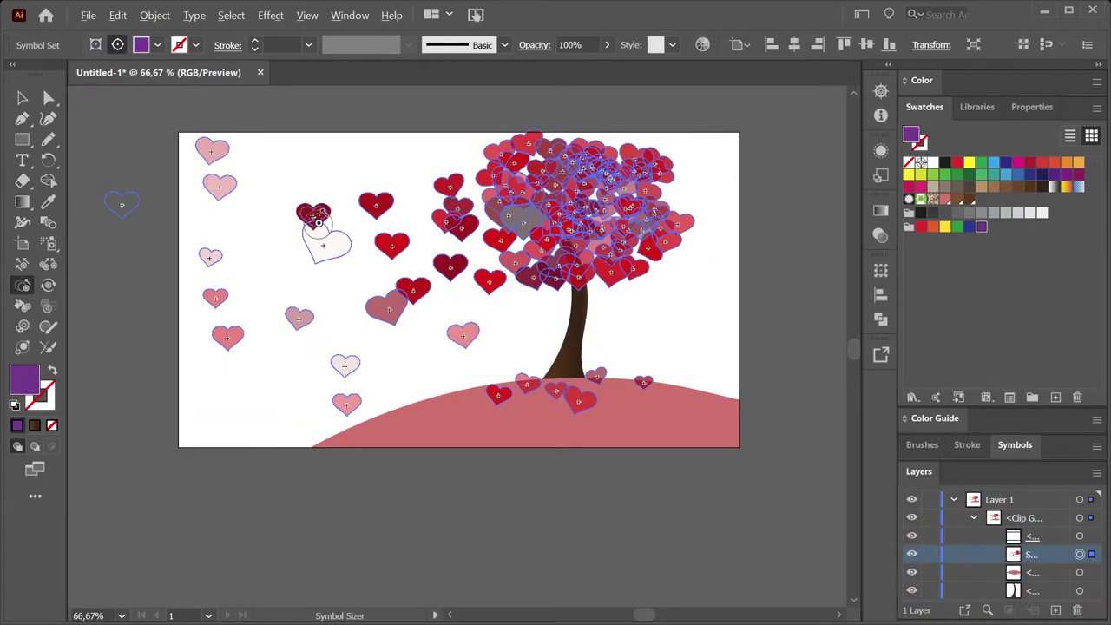
mouse_move(314, 215)
left_mouse_down()
mouse_move(381, 257)
mouse_move(319, 171)
mouse_move(317, 225)
mouse_move(402, 238)
mouse_move(398, 289)
mouse_move(378, 307)
mouse_move(451, 265)
left_mouse_up()
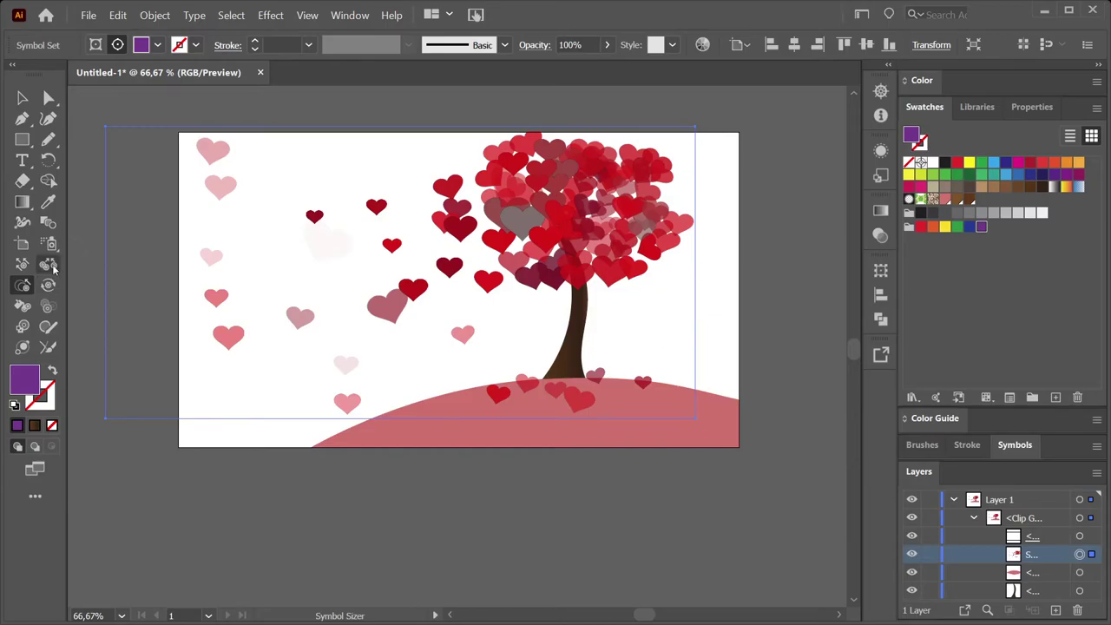
- Shift hearts around the tree crown, the left side and near the bottom of the hill
left_click(23, 264)
mouse_move(455, 342)
left_mouse_down()
mouse_move(469, 286)
mouse_move(534, 256)
mouse_move(489, 266)
mouse_move(509, 373)
mouse_move(326, 365)
mouse_move(243, 181)
left_mouse_up()
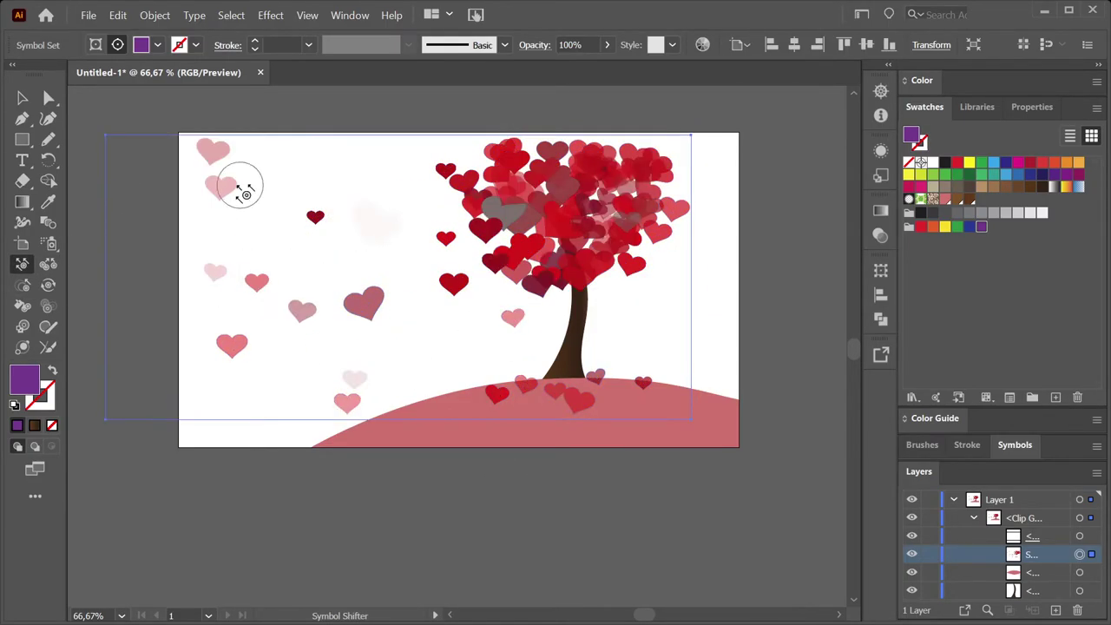
mouse_move(515, 258)
left_mouse_down()
mouse_move(564, 267)
mouse_move(380, 416)
mouse_move(253, 290)
mouse_move(353, 405)
mouse_move(725, 449)
left_mouse_up()
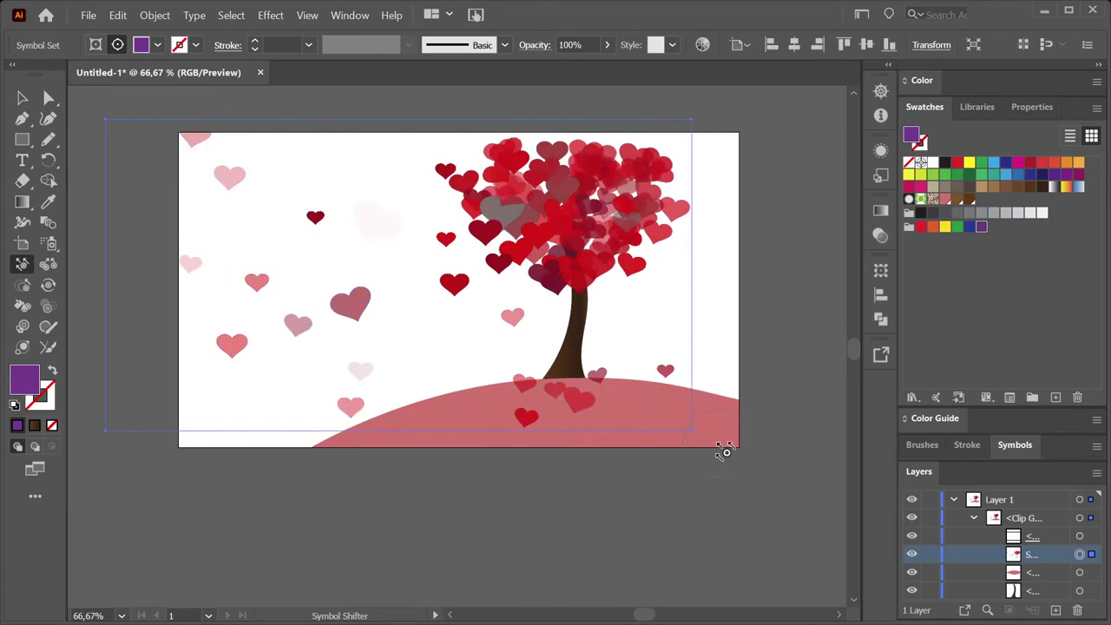
key("v")
left_click(803, 327)
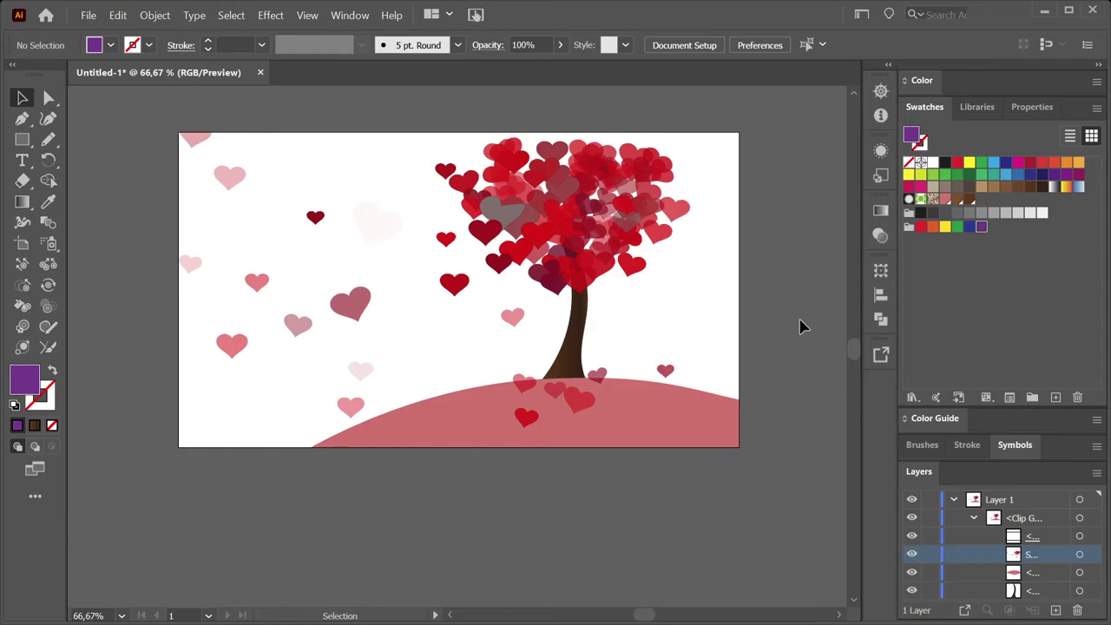
- Pick the Symbol Sprayer tool again to add more hearts
left_click(49, 243)
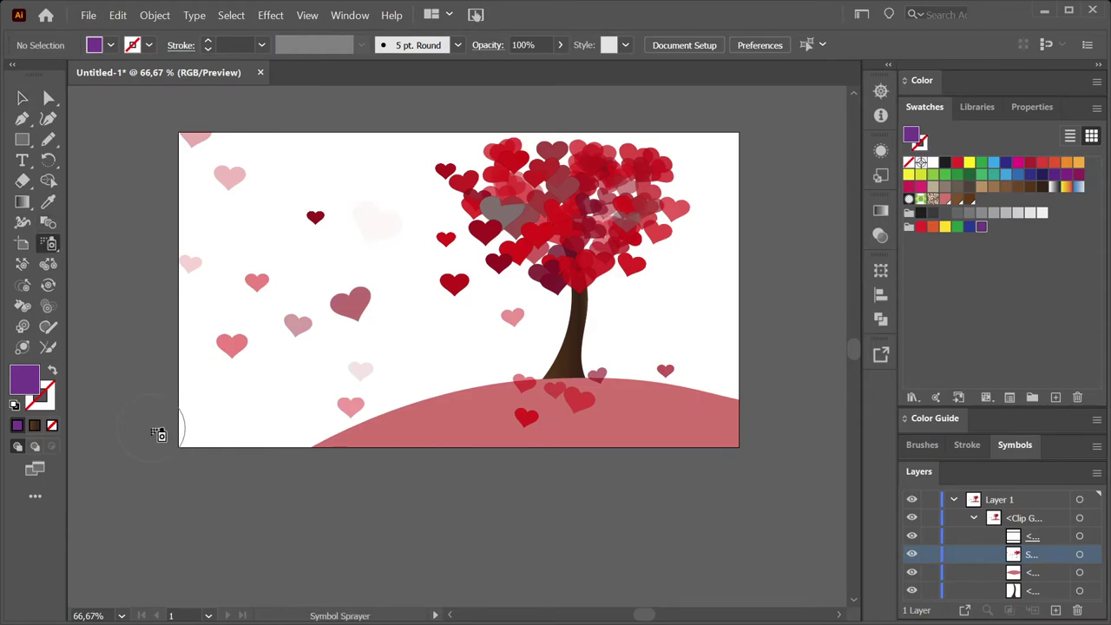
- Show the Symbols panel, browse the Symbol Libraries list, and review Symbol Sprayer options without changing them
left_click(1000, 446)
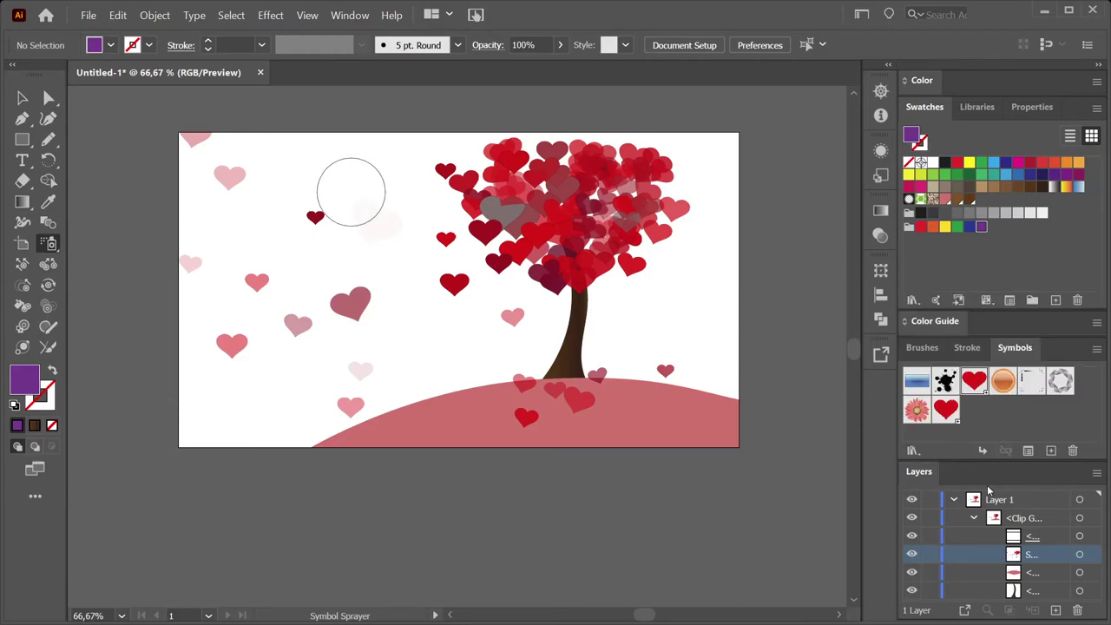
left_click(912, 450)
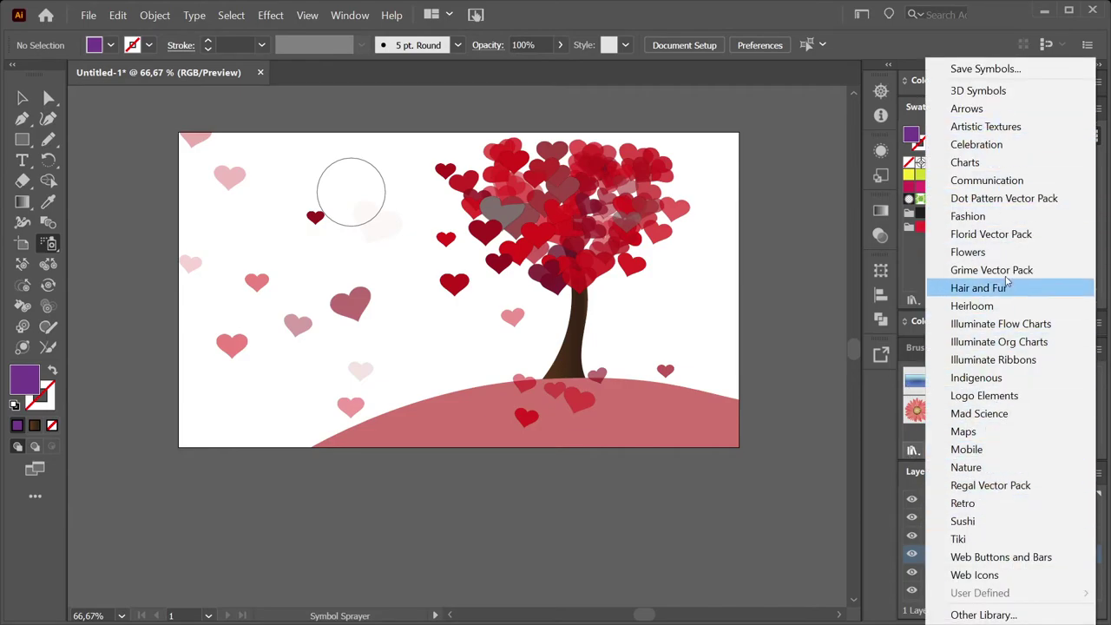
double_click(50, 244)
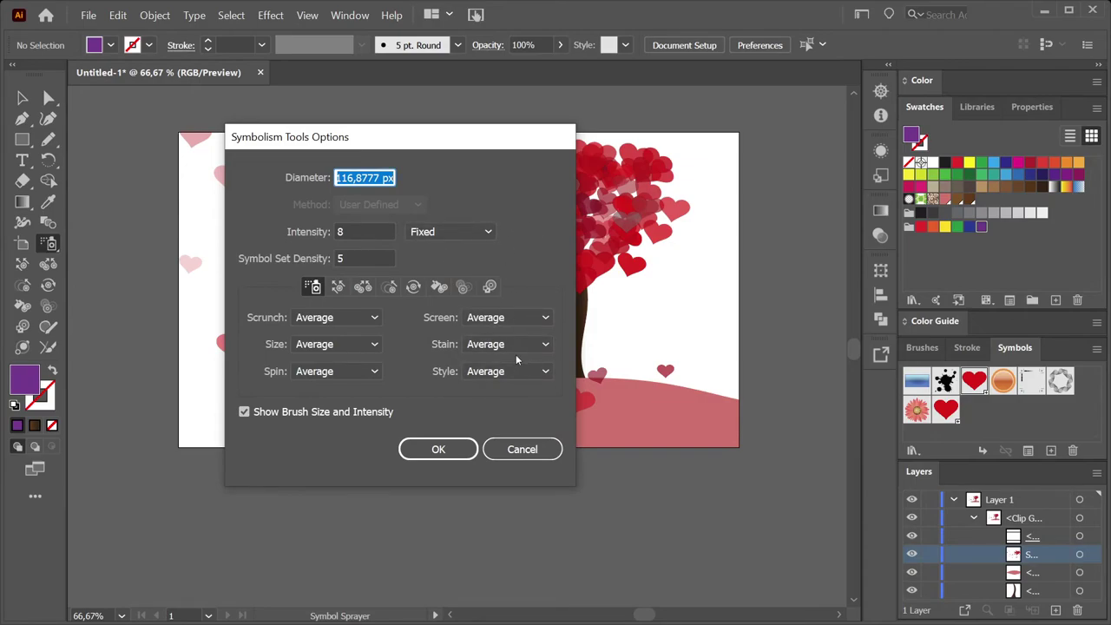
left_click(525, 449)
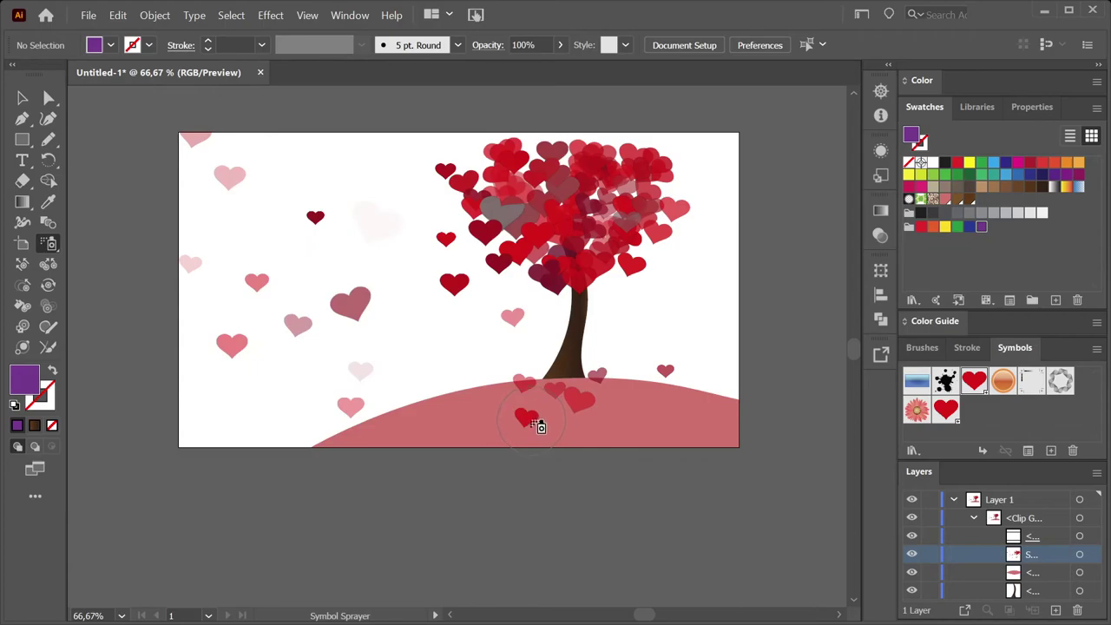
left_click(23, 263)
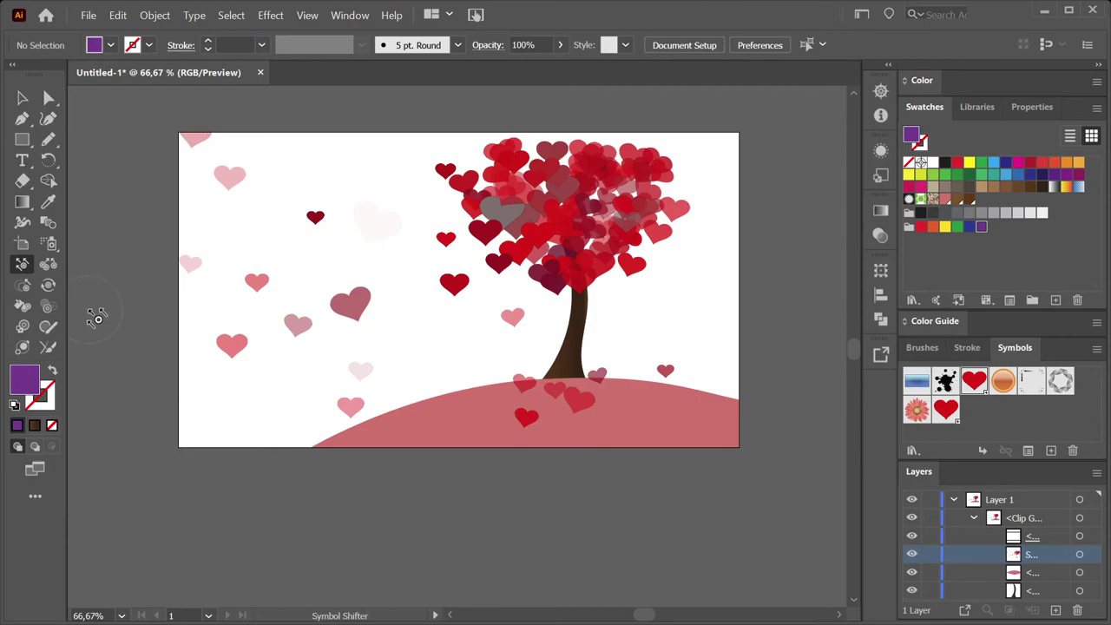
left_click(49, 264)
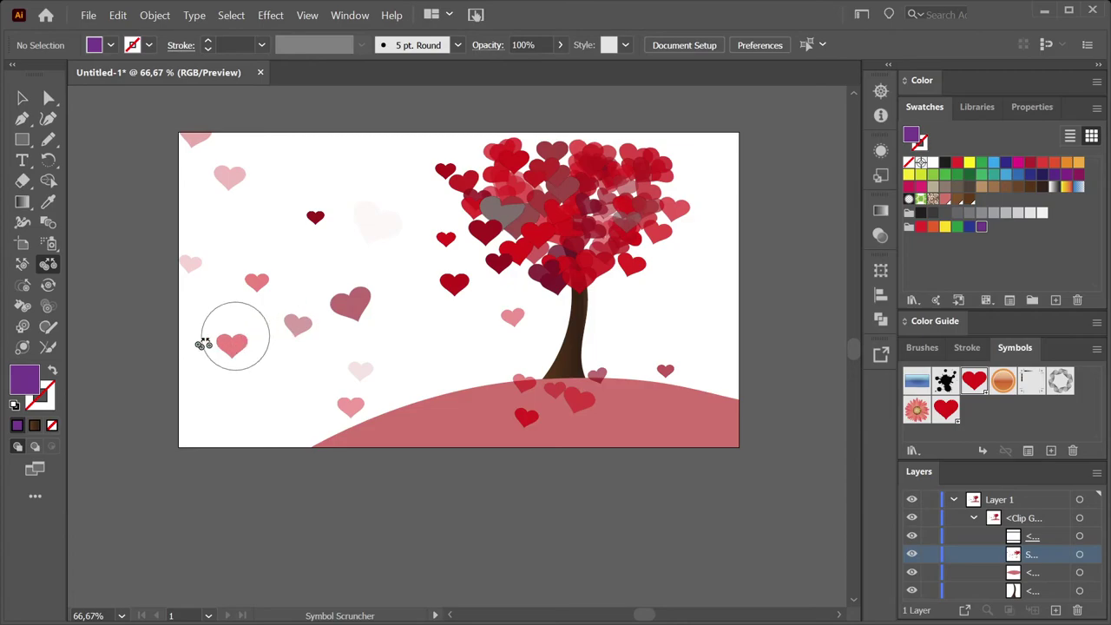
left_click(24, 286)
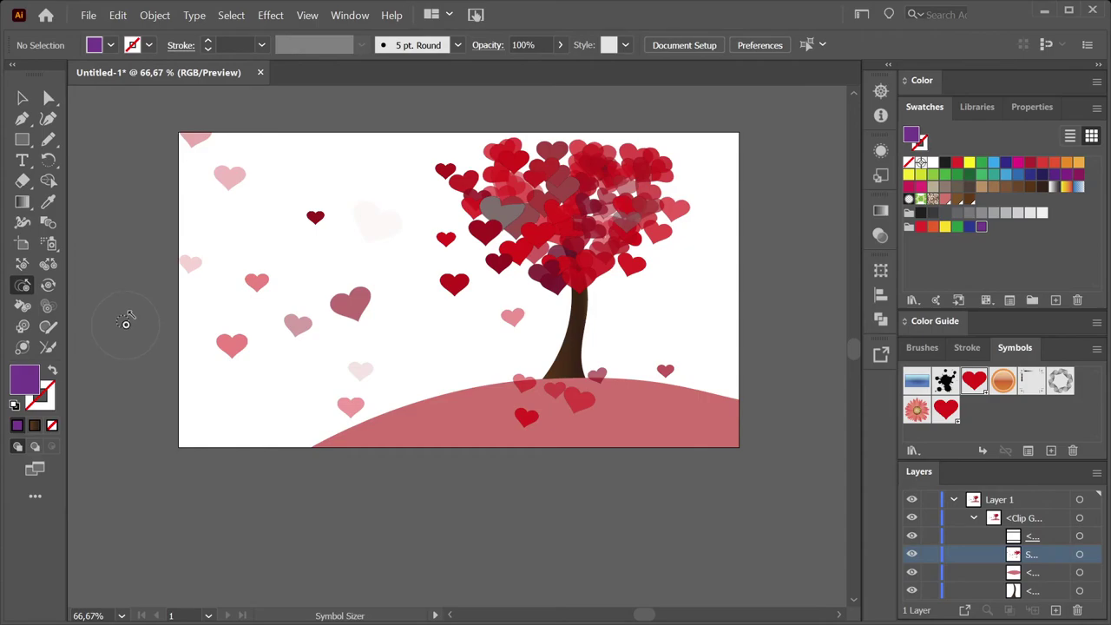
left_click(49, 286)
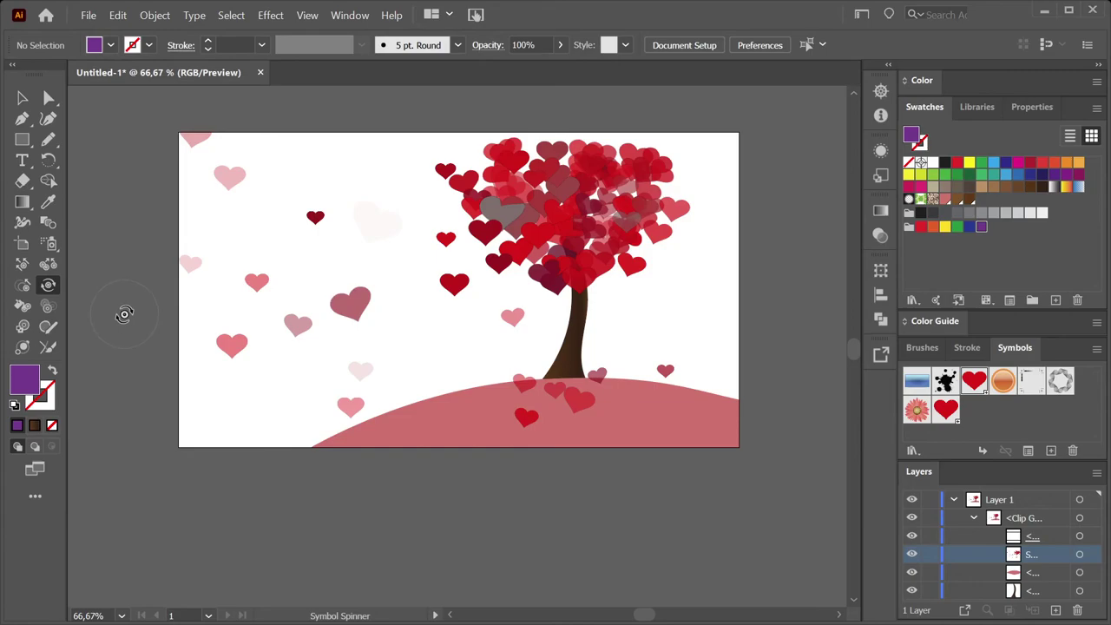
left_click(24, 305)
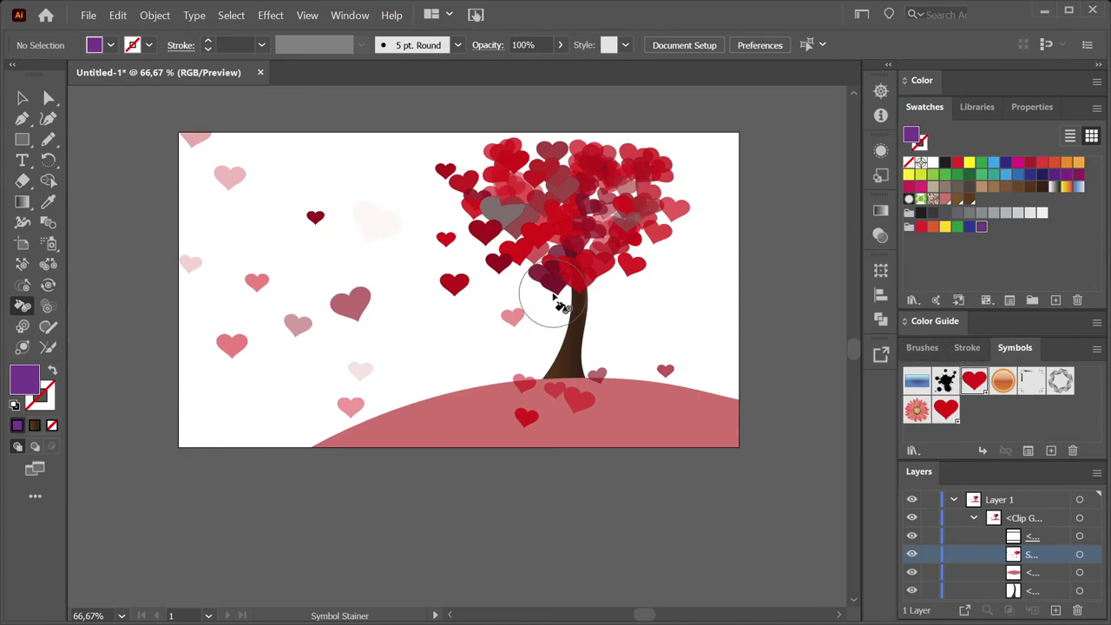
left_click(51, 308)
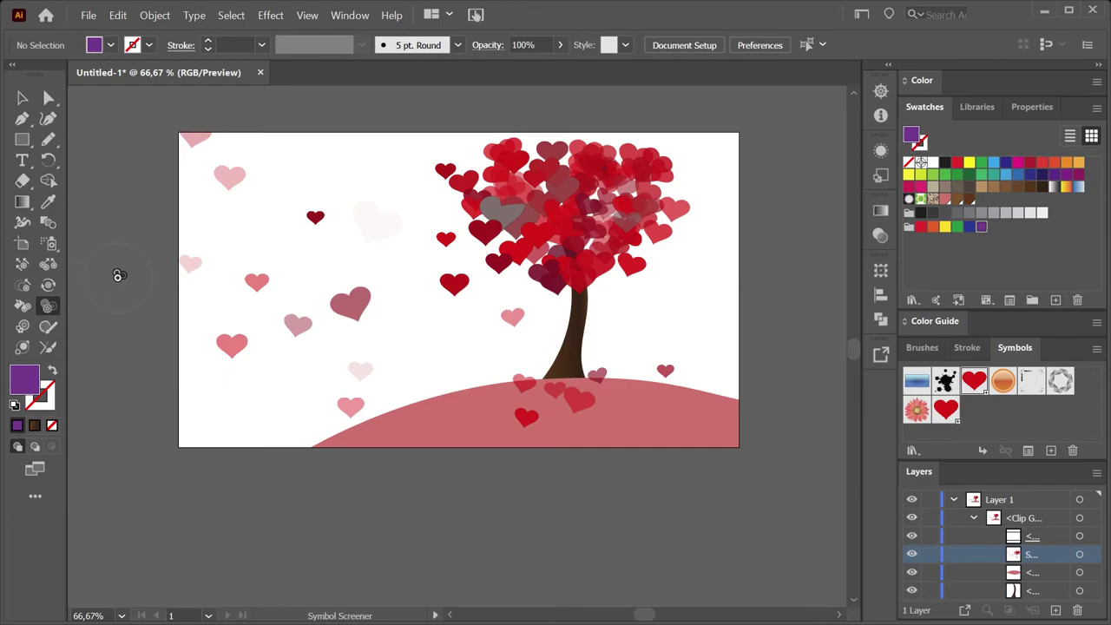
left_click(23, 327)
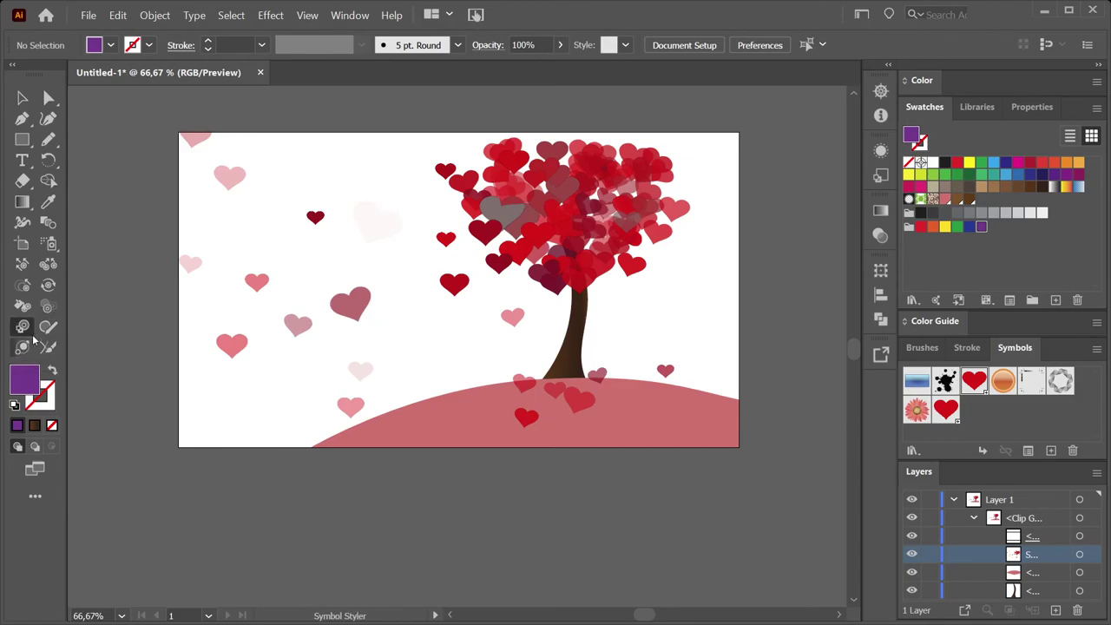
double_click(22, 327)
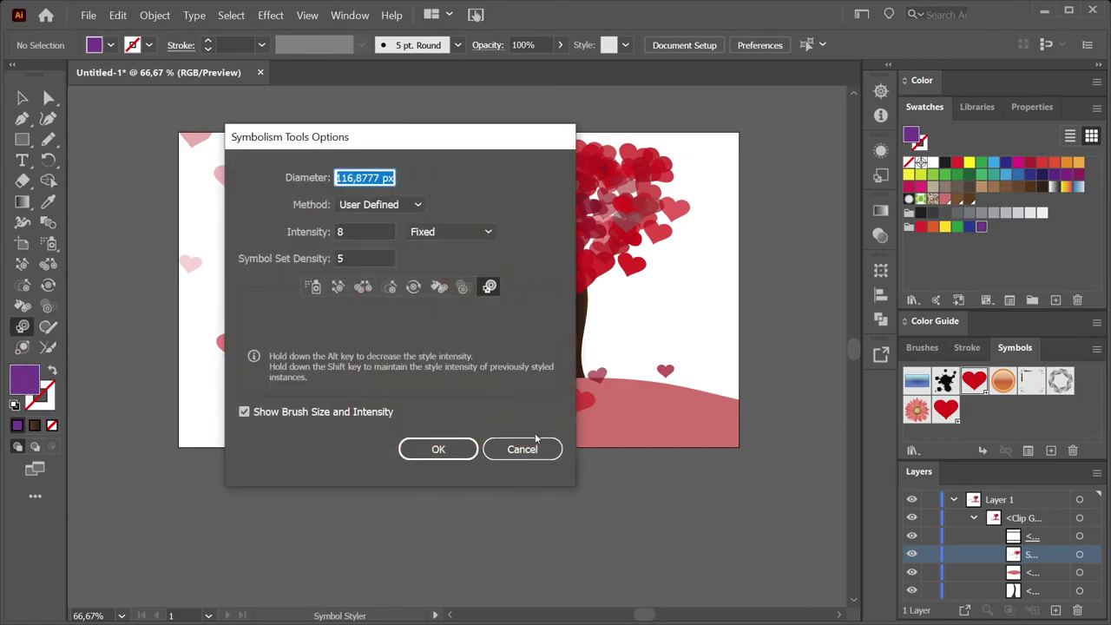
left_click(545, 451)
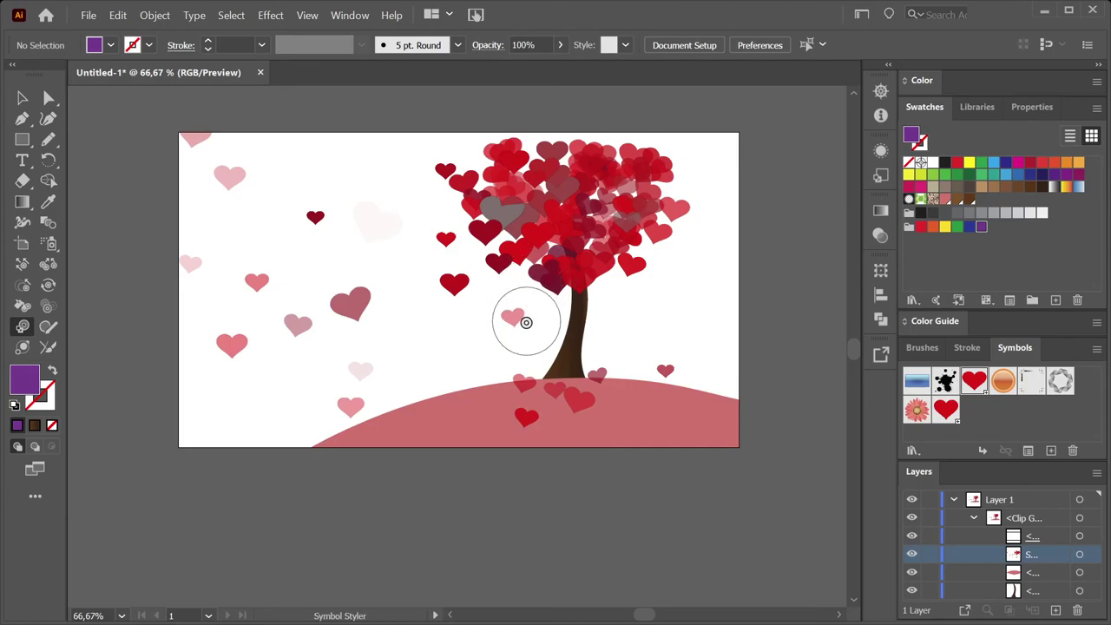